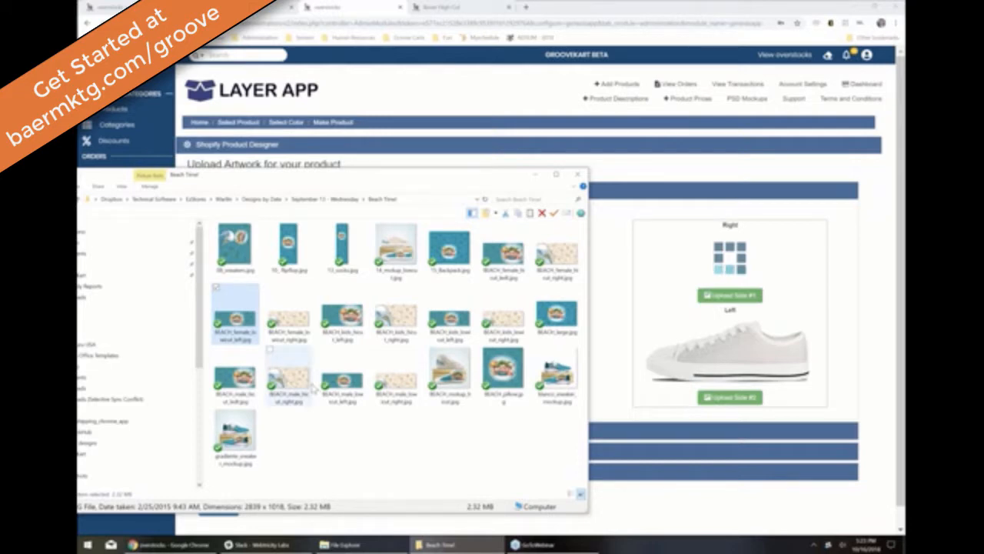
Step: Try uploading beach artwork to both Womens Lowtop sides, dismissing each 'Artwork dimensions are wrong' alert
{"action": "left_click_drag", "start_coordinate": [288, 315], "coordinate": [753, 350]}
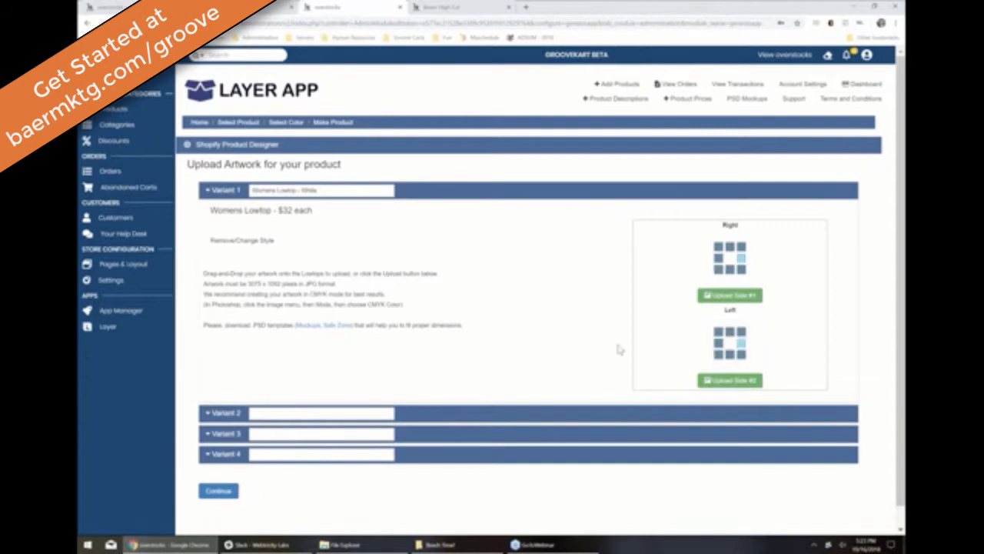
{"action": "scroll", "coordinate": [604, 337], "scroll_direction": "down", "scroll_amount": 1}
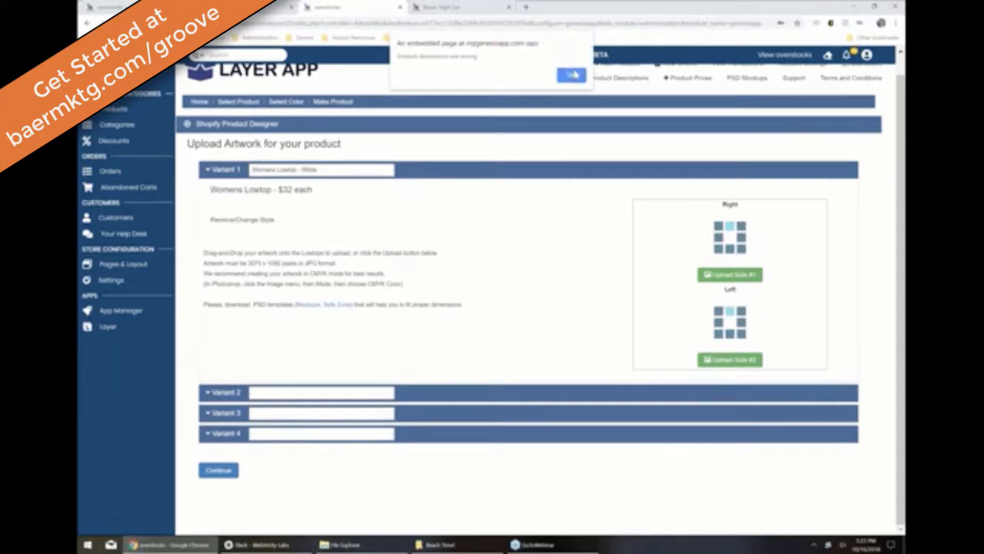
{"action": "left_click", "coordinate": [571, 75]}
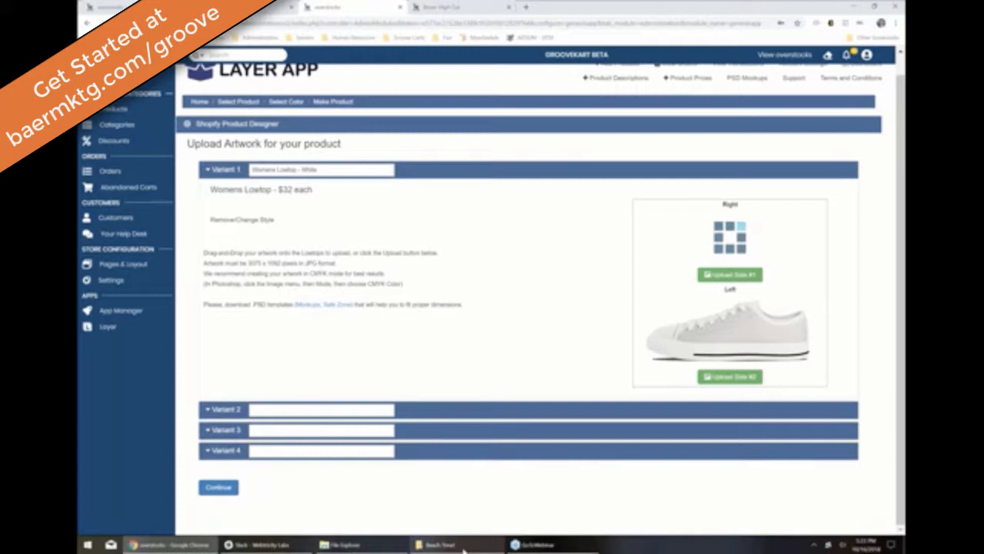
{"action": "left_click", "coordinate": [463, 548]}
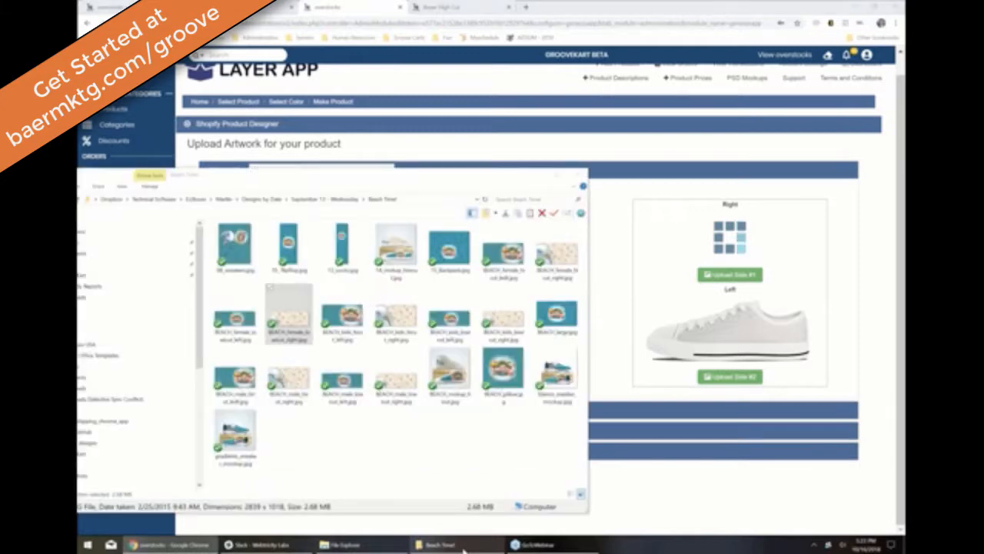
{"action": "left_click", "coordinate": [464, 547]}
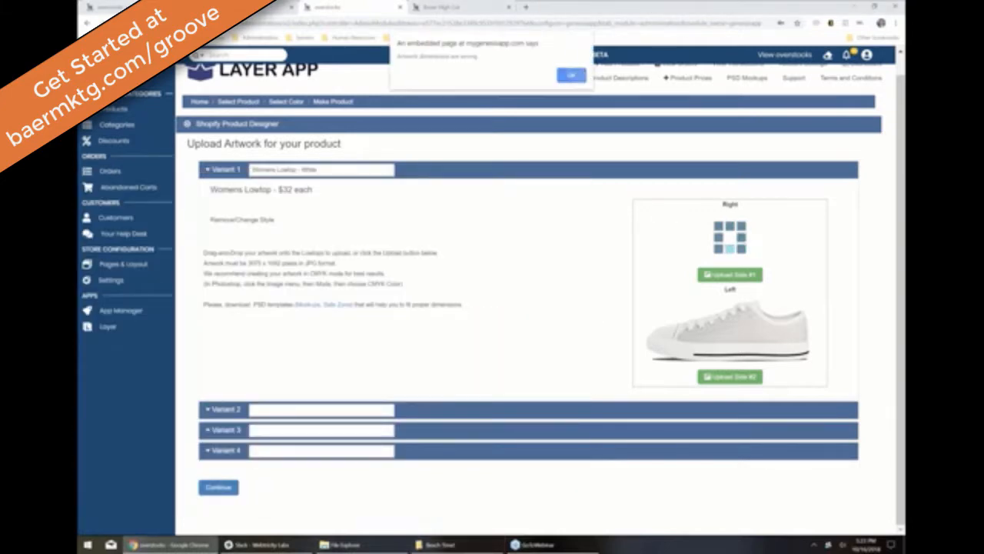
{"action": "left_click", "coordinate": [578, 74]}
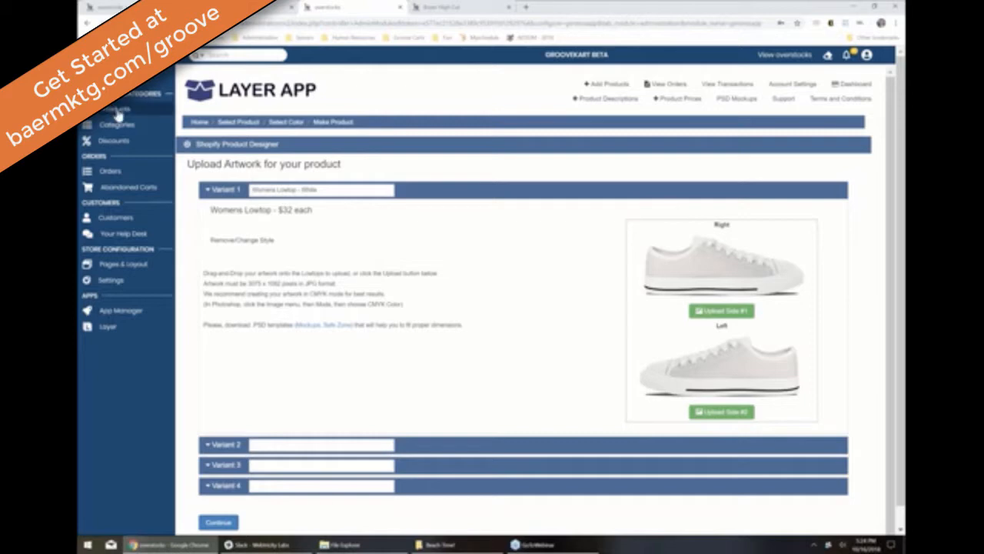
Step: Clear the product ID filter, edit Bowling Shoes and preview its $59.95 storefront page
{"action": "left_click", "coordinate": [118, 113]}
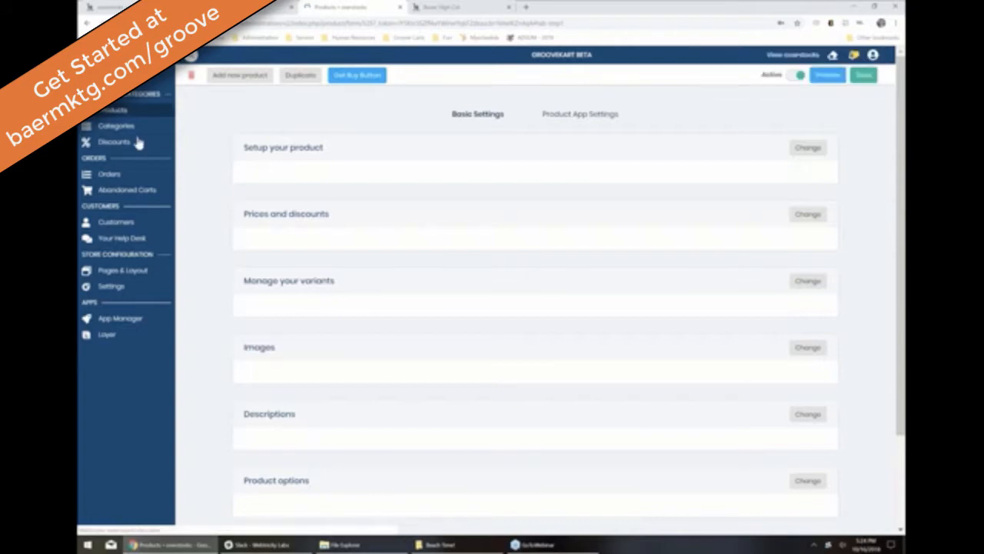
{"action": "left_click", "coordinate": [113, 112]}
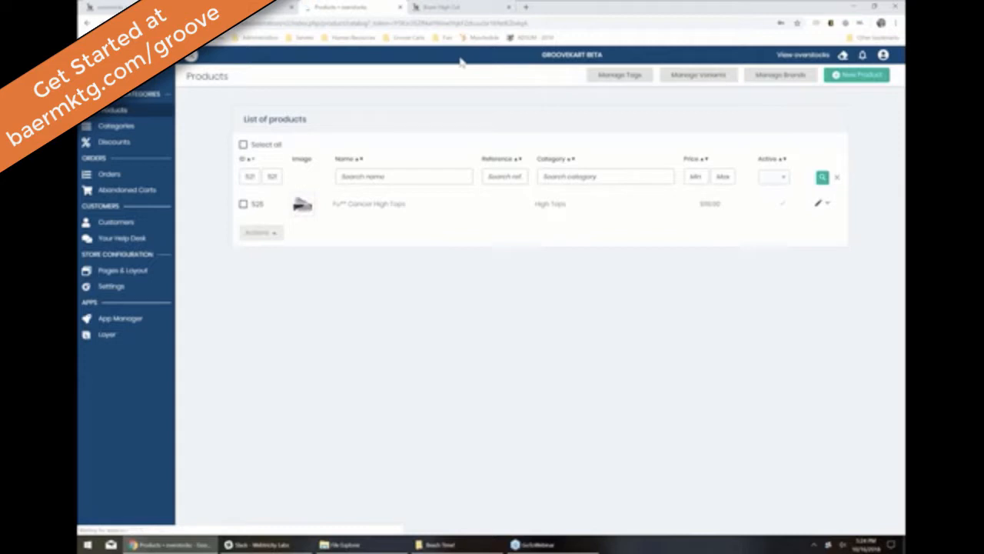
{"action": "left_click", "coordinate": [838, 178]}
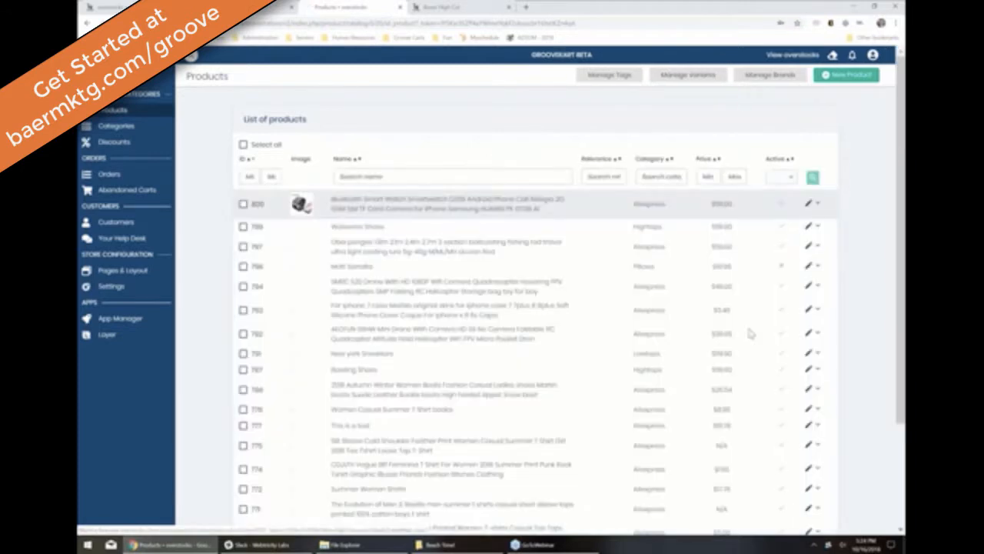
{"action": "scroll", "coordinate": [751, 332], "scroll_direction": "down", "scroll_amount": 4}
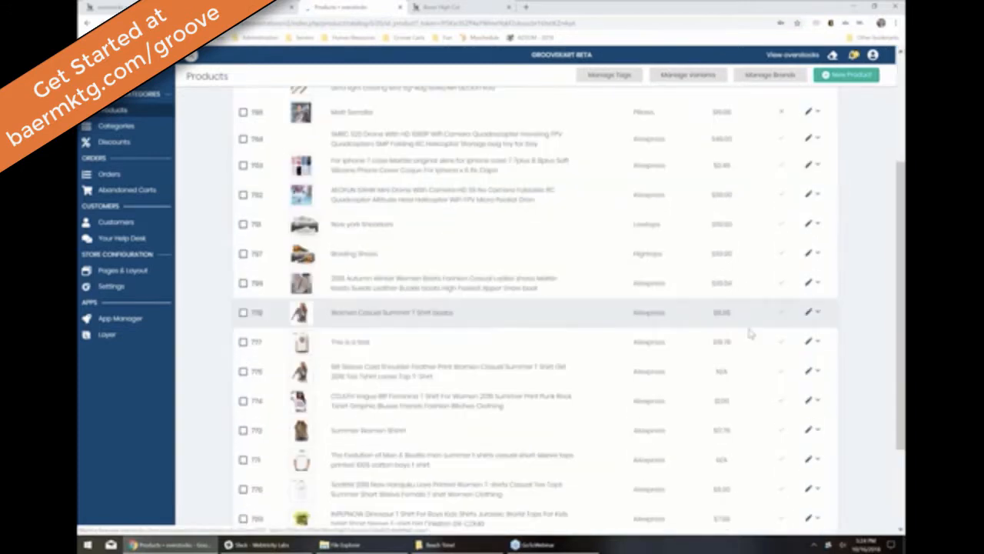
{"action": "scroll", "coordinate": [751, 332], "scroll_direction": "down", "scroll_amount": 3}
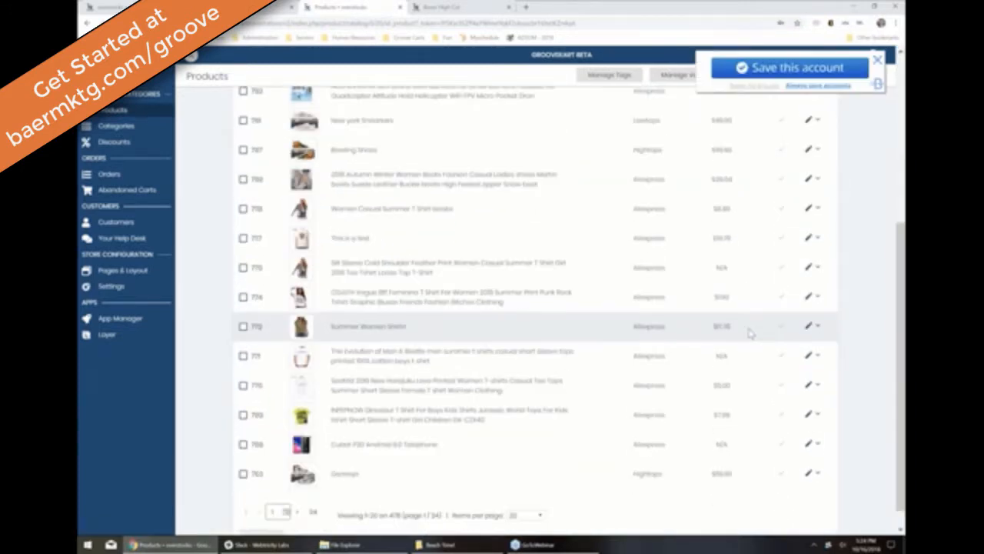
{"action": "left_click", "coordinate": [373, 148]}
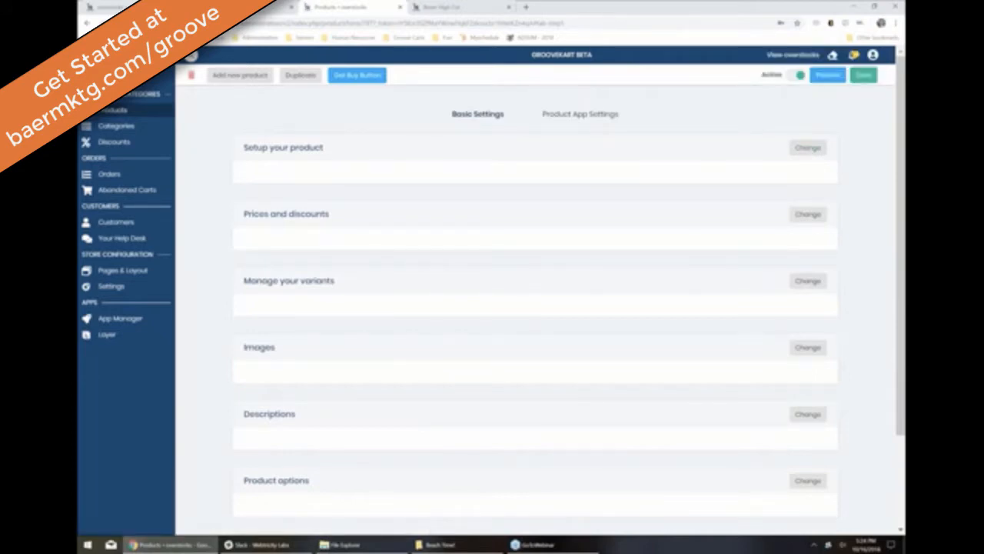
{"action": "left_click", "coordinate": [825, 79]}
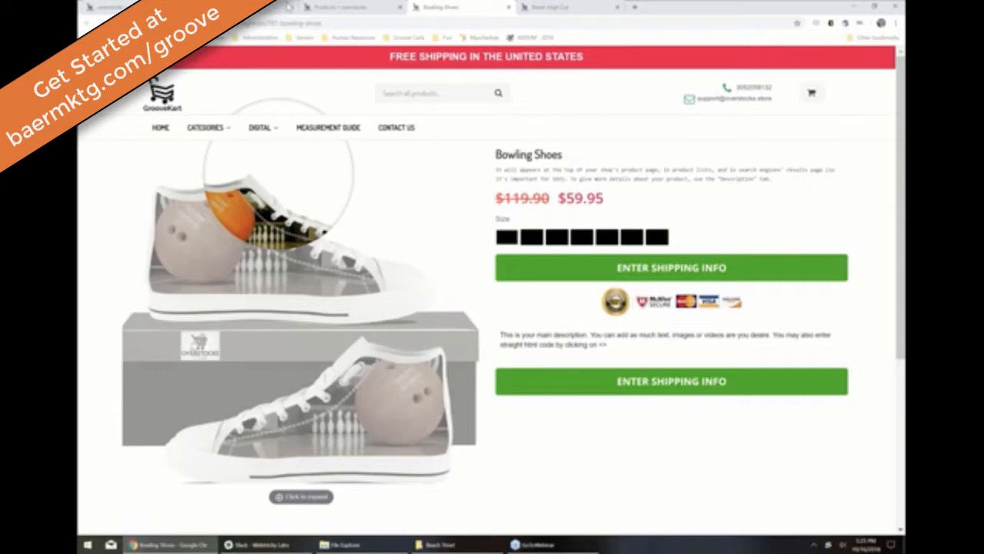
Step: Open Today's Deals, view the Fu** Cancer Sneakers photos, then go back to the admin products tab
{"action": "mouse_move", "coordinate": [206, 128]}
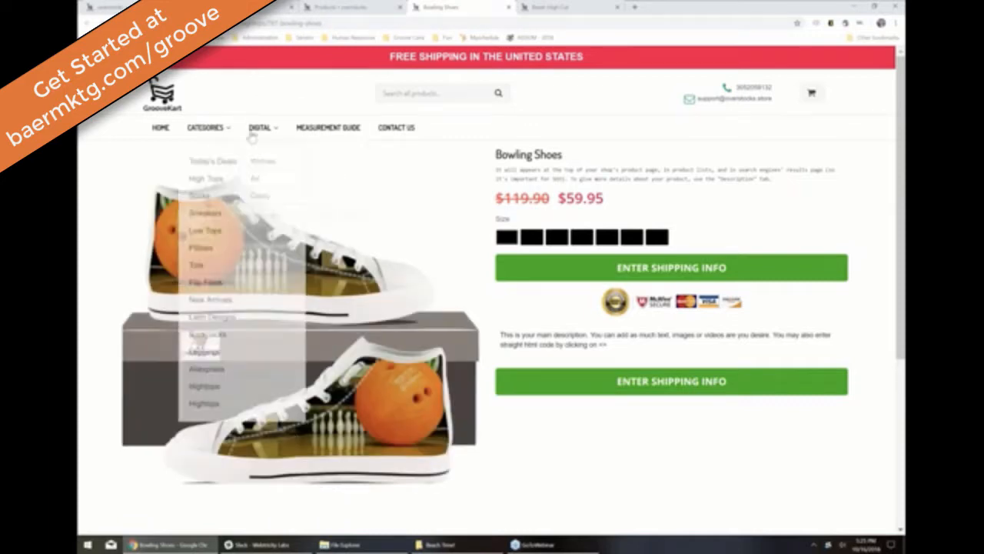
{"action": "left_click", "coordinate": [208, 160]}
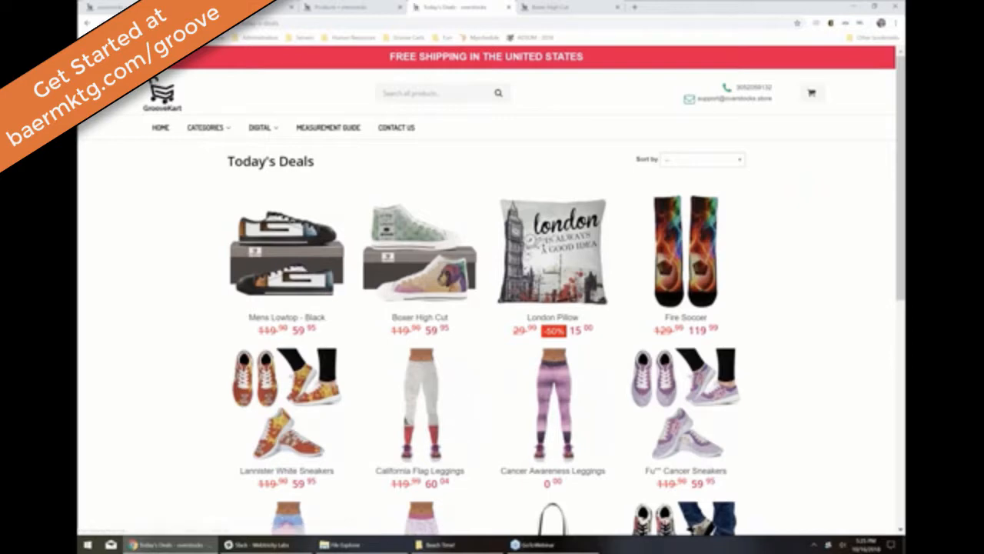
{"action": "scroll", "coordinate": [692, 273], "scroll_direction": "down", "scroll_amount": 2}
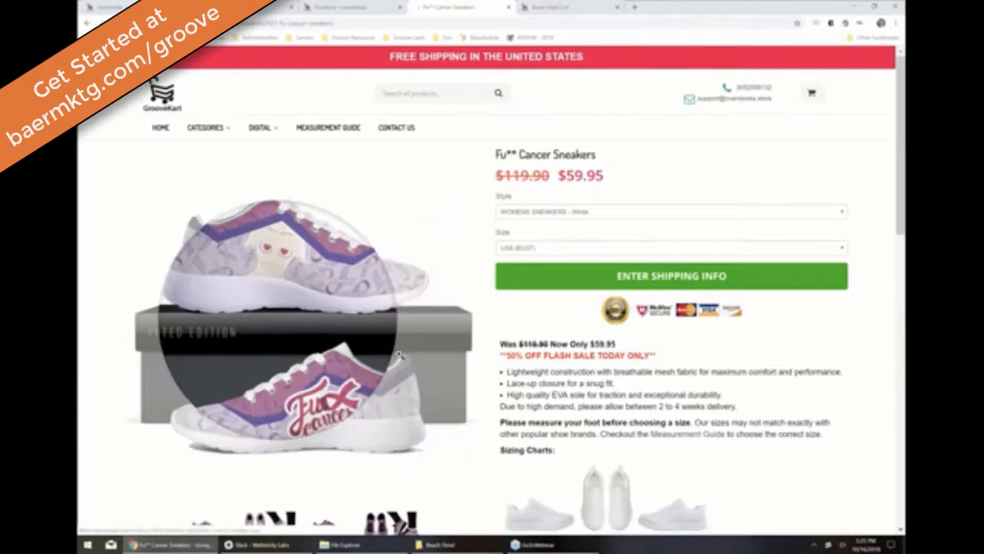
{"action": "scroll", "coordinate": [262, 468], "scroll_direction": "down", "scroll_amount": 2}
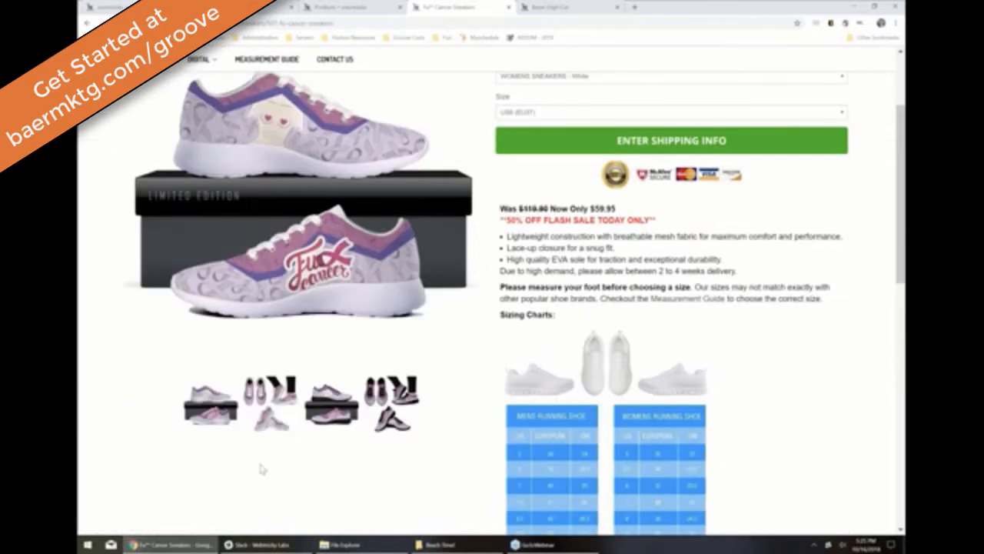
{"action": "left_click", "coordinate": [271, 403]}
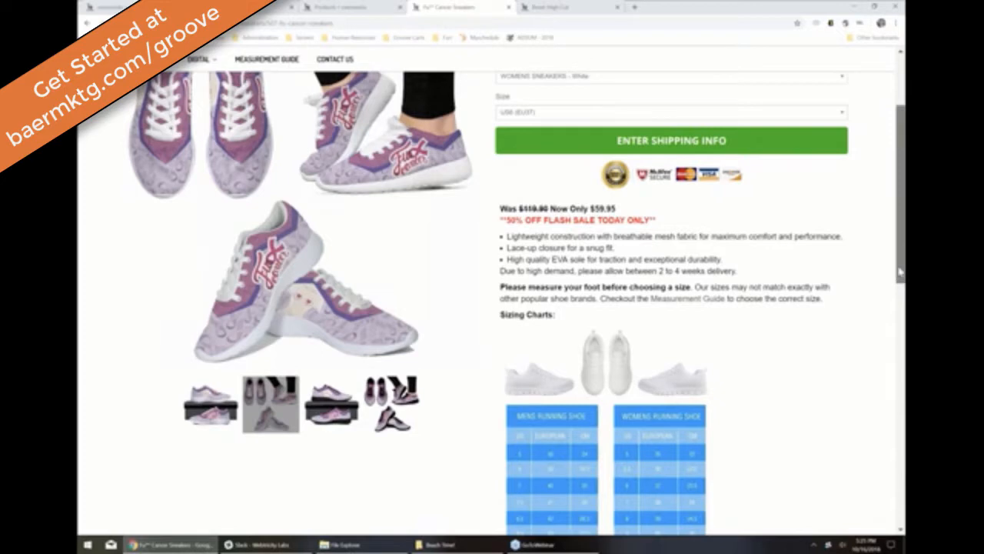
{"action": "left_click_drag", "start_coordinate": [900, 271], "coordinate": [901, 185]}
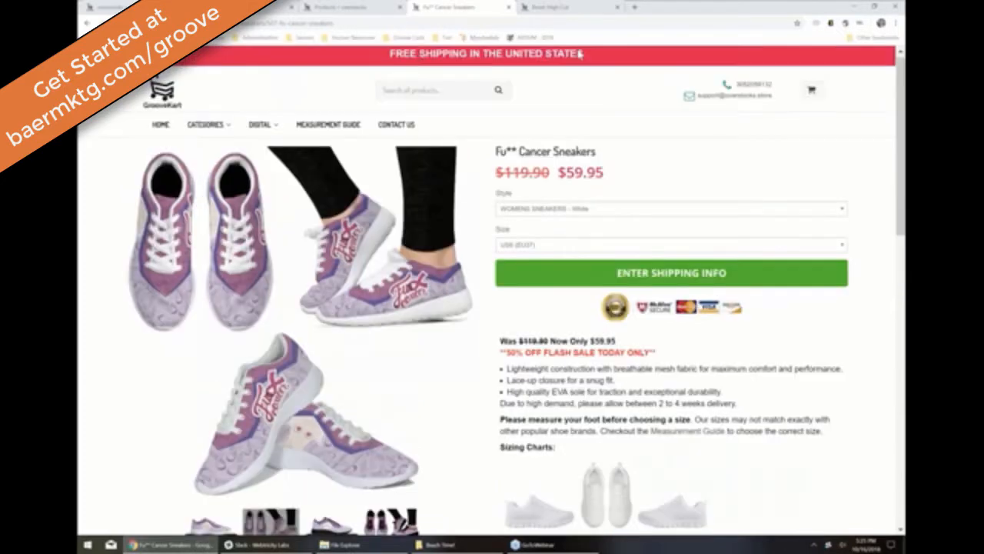
{"action": "left_click", "coordinate": [360, 6]}
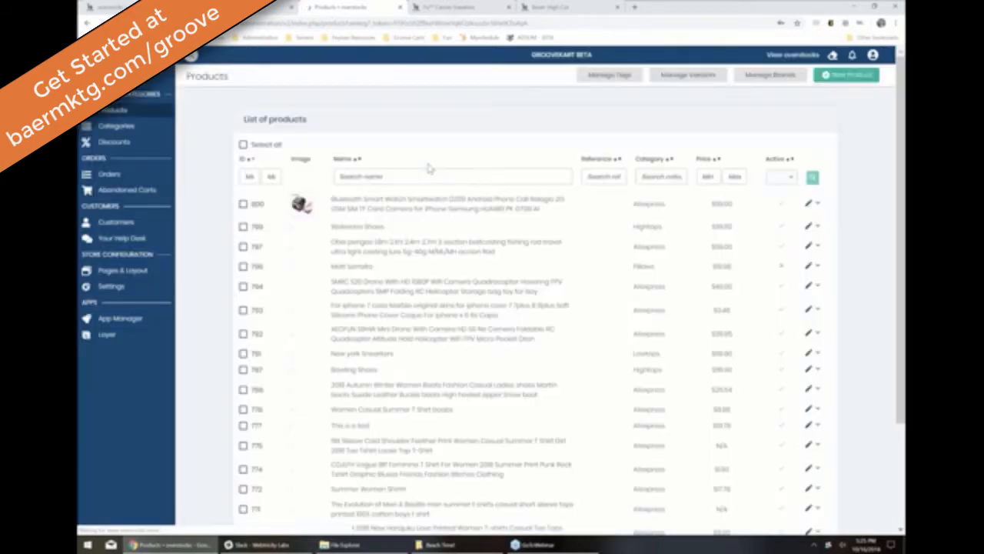
Step: Filter products by ID 50 to 67, then go to the App Store via App Manager
{"action": "left_click", "coordinate": [248, 176]}
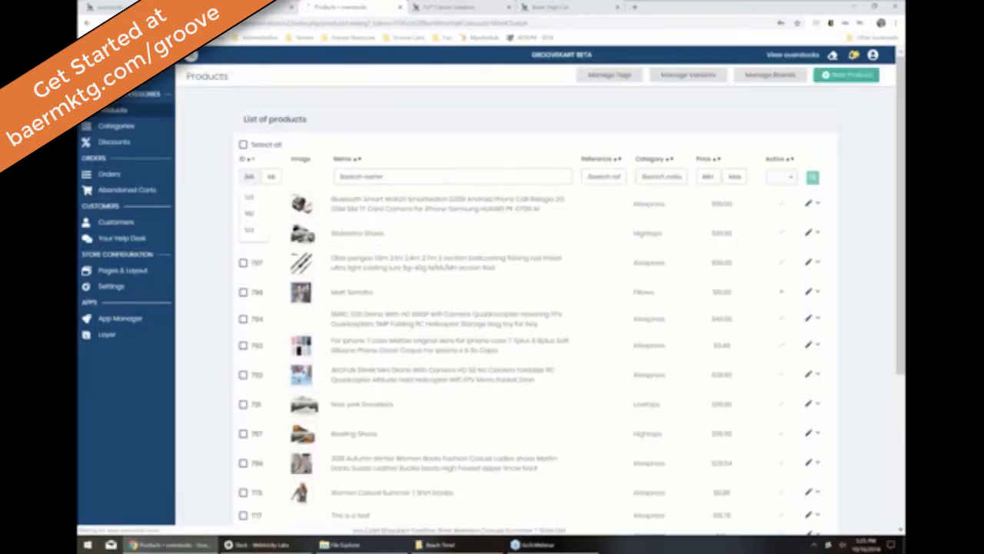
{"action": "type", "text": "50"}
{"action": "left_click", "coordinate": [271, 177]}
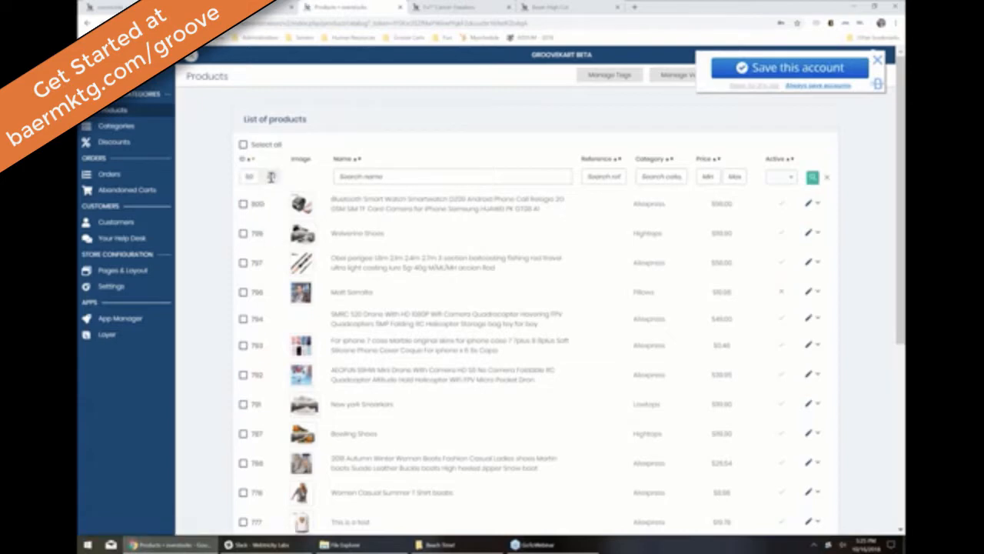
{"action": "type", "text": "67"}
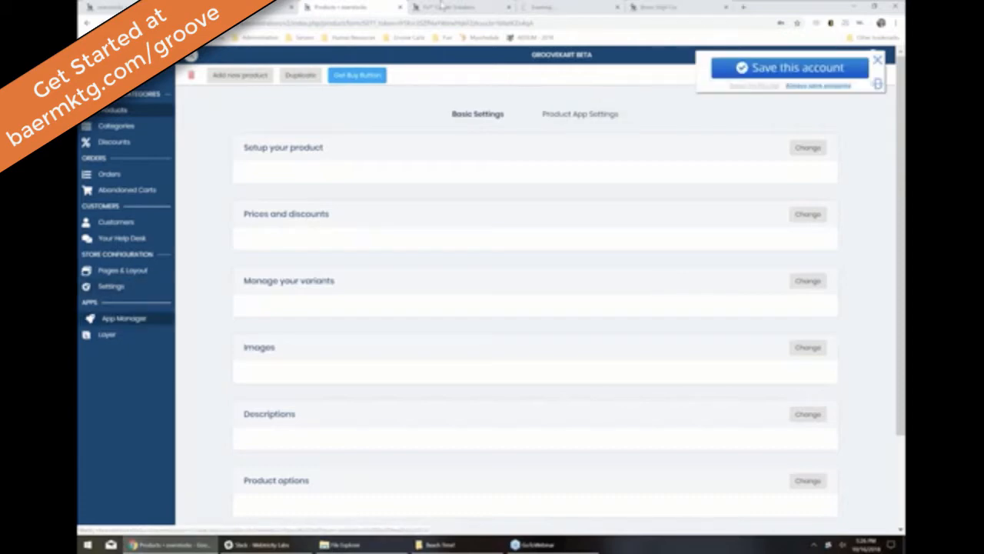
{"action": "left_click", "coordinate": [119, 318]}
{"action": "left_click", "coordinate": [530, 7]}
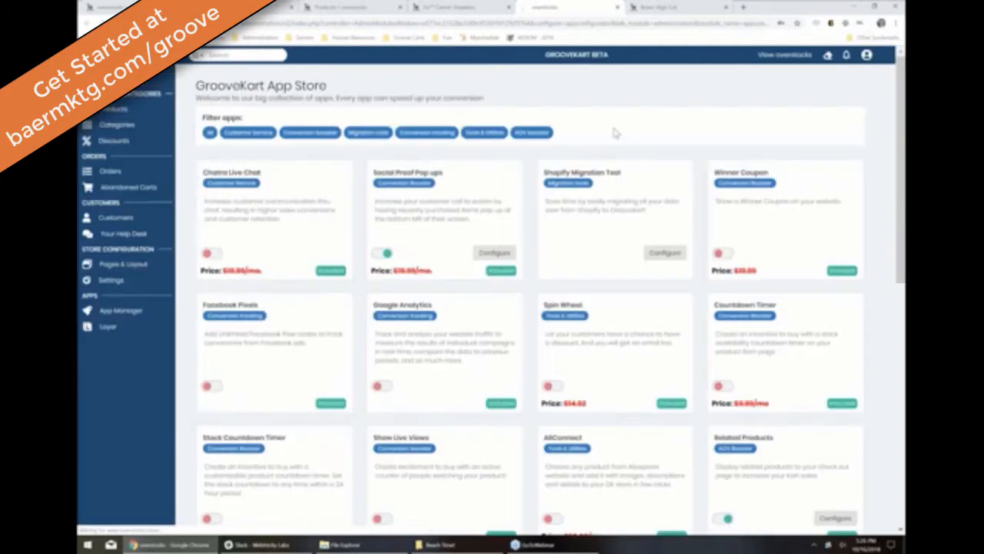
Step: Save the Countdown Timer app's duration setting and close its settings
{"action": "scroll", "coordinate": [656, 287], "scroll_direction": "down", "scroll_amount": 2}
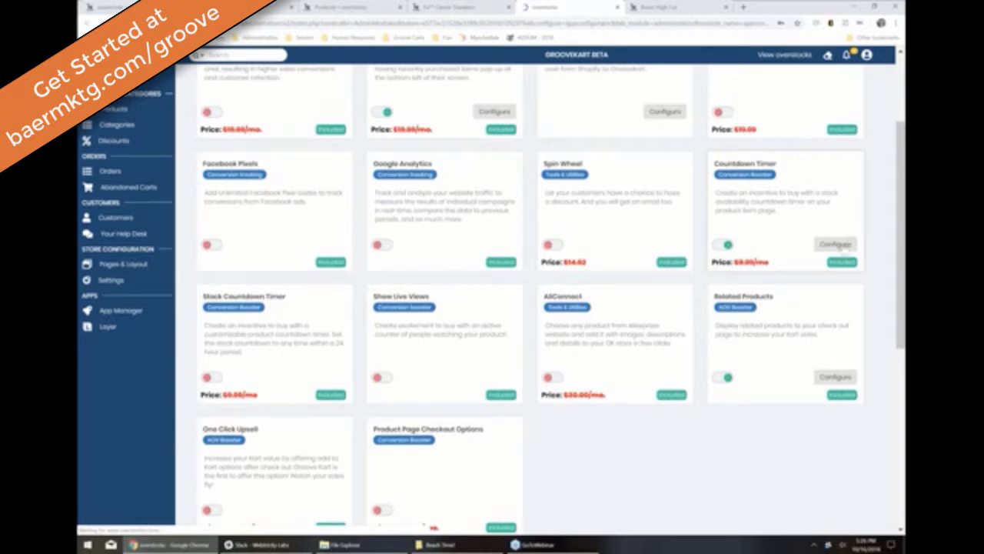
{"action": "left_click", "coordinate": [844, 246]}
{"action": "left_click", "coordinate": [831, 246]}
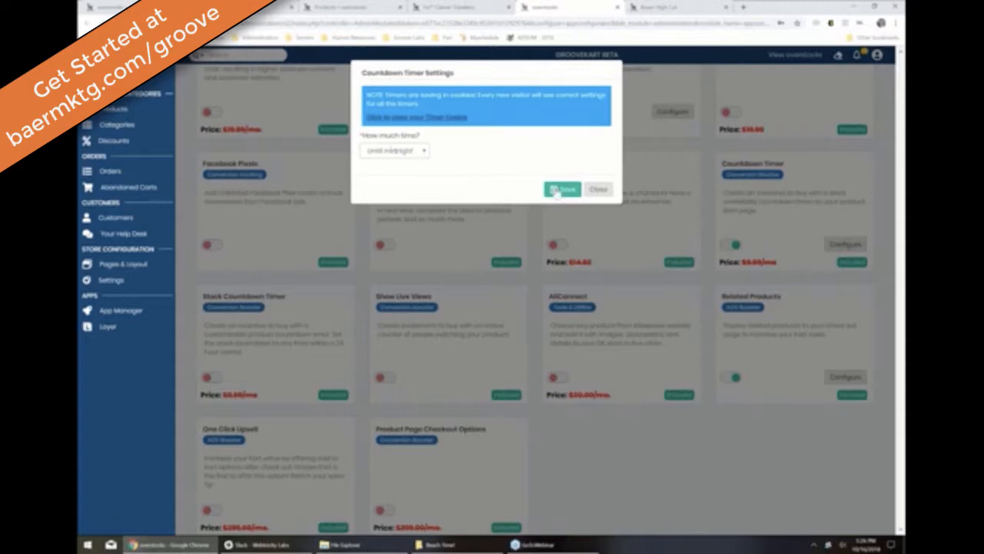
{"action": "left_click", "coordinate": [559, 190]}
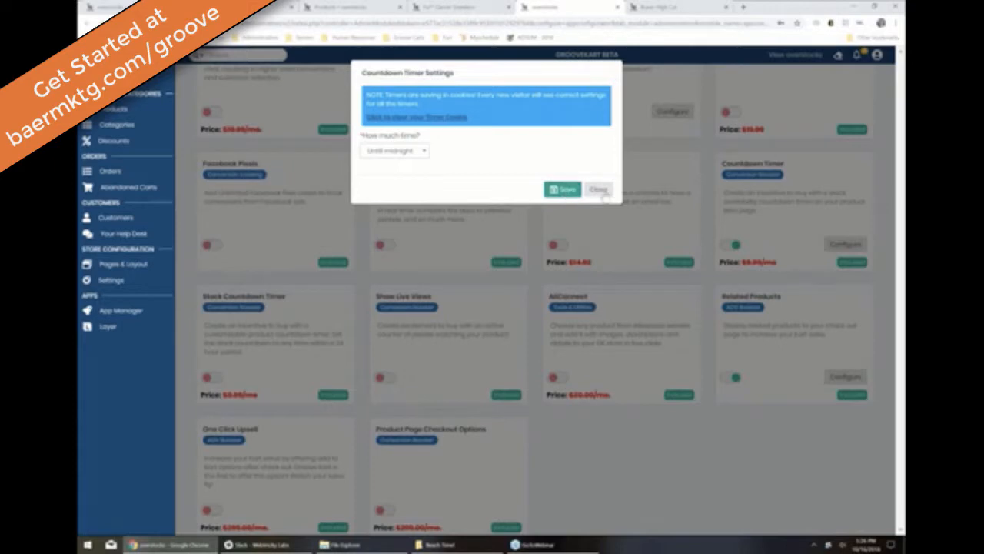
{"action": "left_click", "coordinate": [598, 189]}
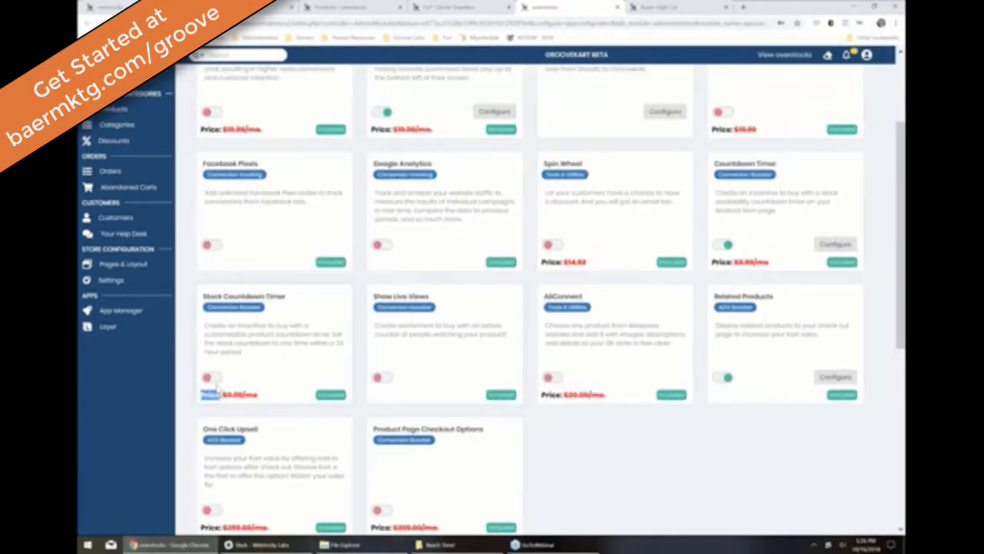
Step: Switch on Stock Countdown Timer and Show Live Views, then view the Boxer High Cut page
{"action": "left_click", "coordinate": [213, 377]}
{"action": "left_click", "coordinate": [382, 377]}
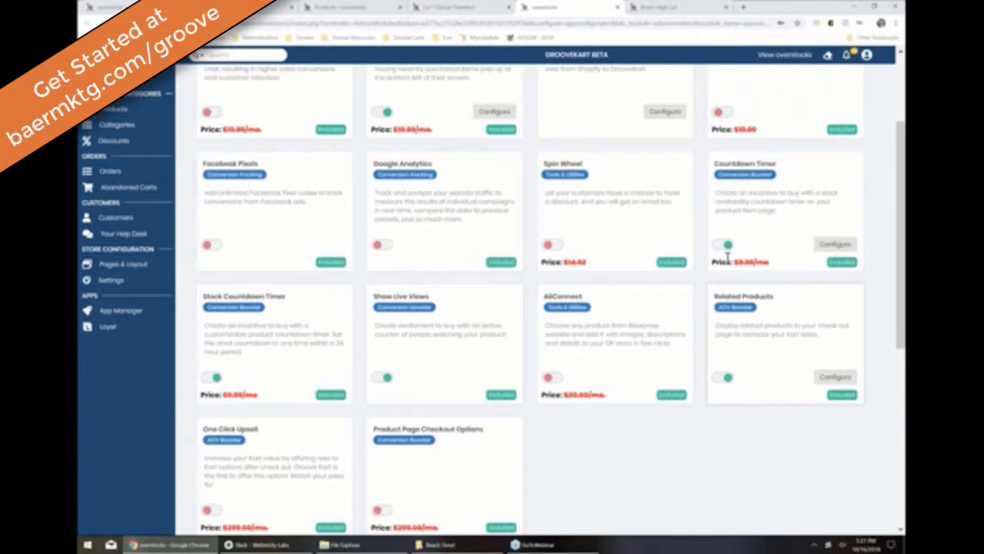
{"action": "left_click_drag", "start_coordinate": [728, 258], "coordinate": [735, 197]}
{"action": "left_click", "coordinate": [582, 450]}
{"action": "scroll", "coordinate": [582, 449], "scroll_direction": "down", "scroll_amount": 2}
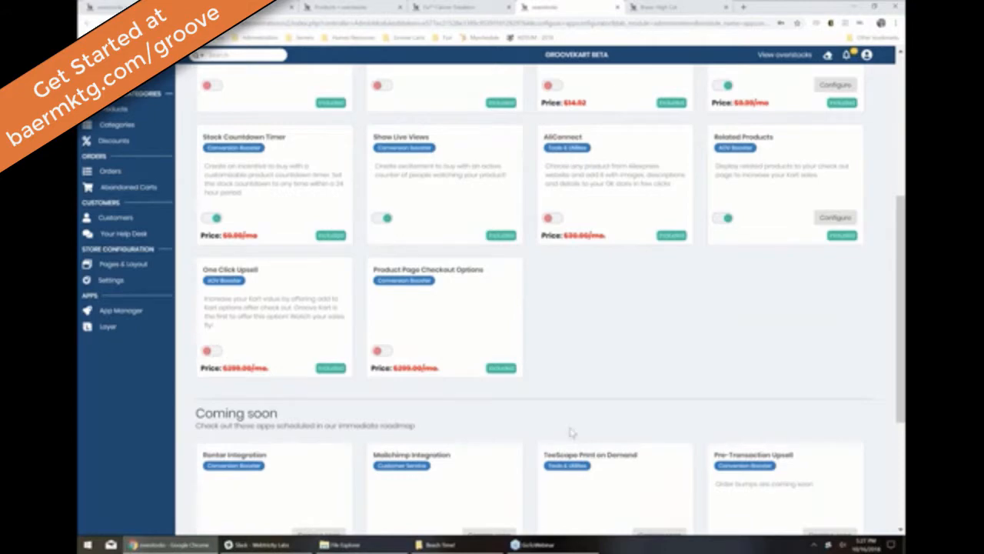
{"action": "scroll", "coordinate": [656, 289], "scroll_direction": "up", "scroll_amount": 1}
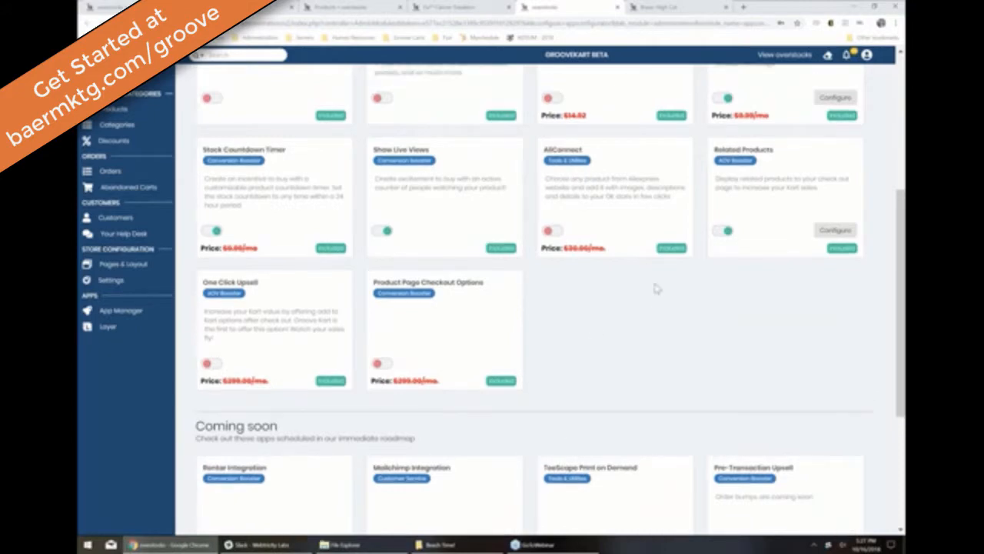
{"action": "scroll", "coordinate": [656, 289], "scroll_direction": "up", "scroll_amount": 2}
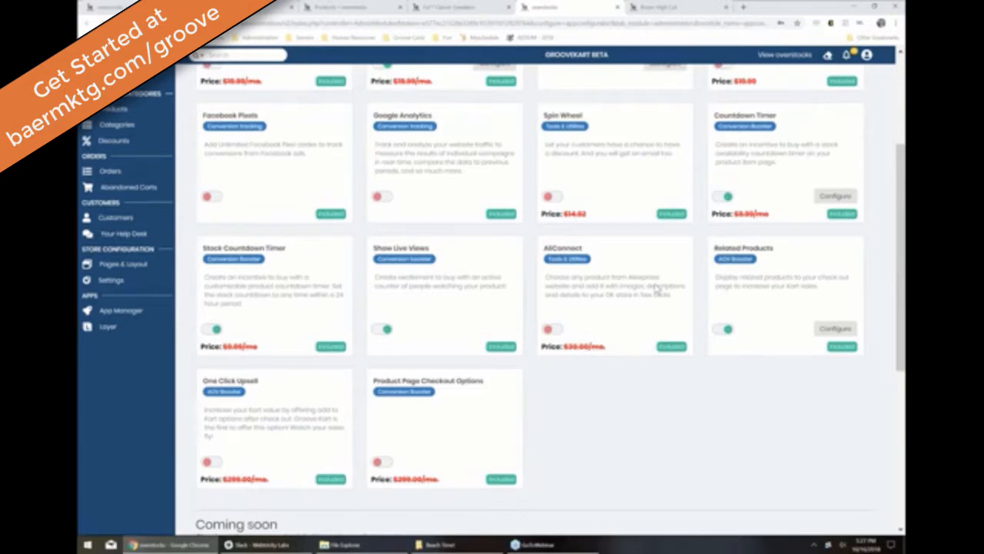
{"action": "scroll", "coordinate": [656, 289], "scroll_direction": "up", "scroll_amount": 4}
{"action": "left_click", "coordinate": [648, 6]}
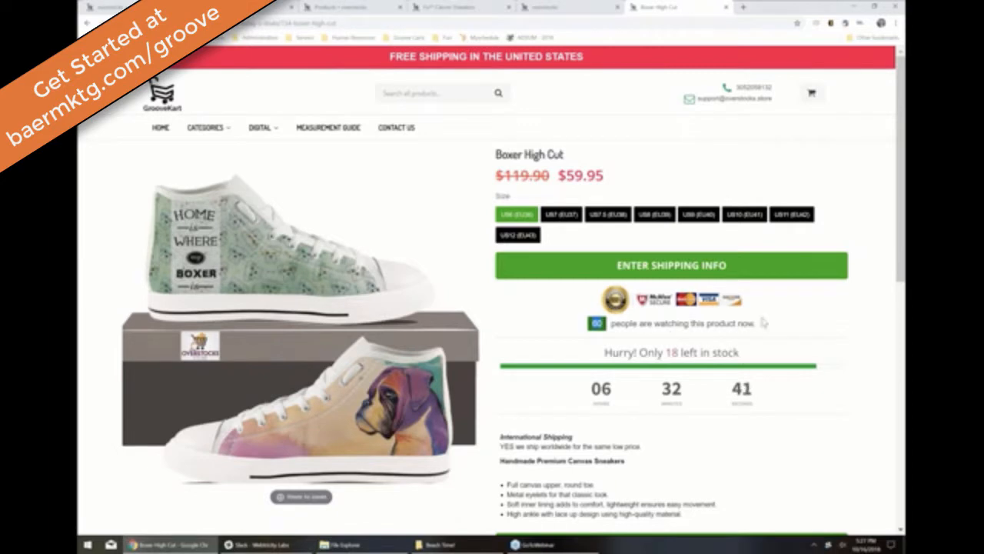
Step: Highlight Boxer High Cut's remaining stock count, scroll the page, then return to the admin product list
{"action": "double_click", "coordinate": [673, 352]}
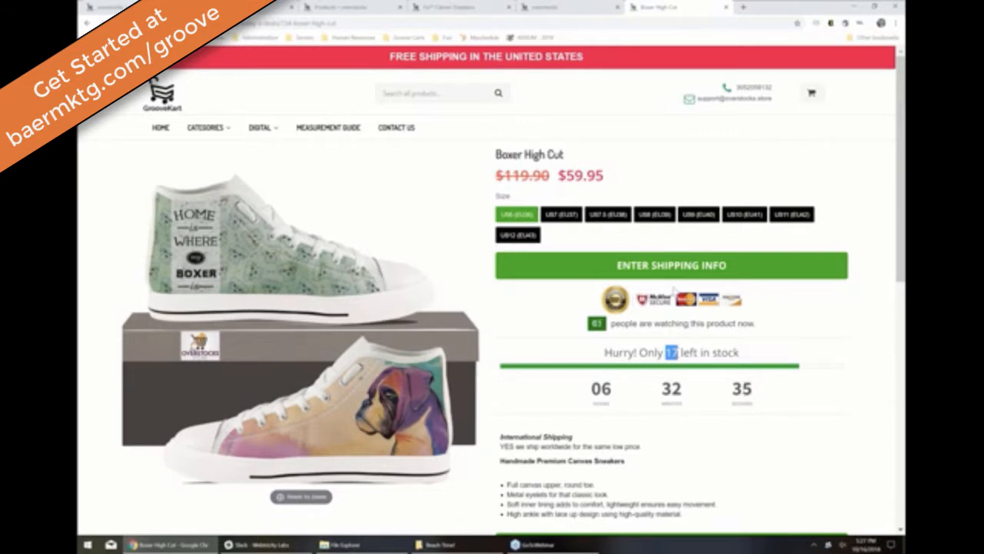
{"action": "scroll", "coordinate": [673, 291], "scroll_direction": "down", "scroll_amount": 1}
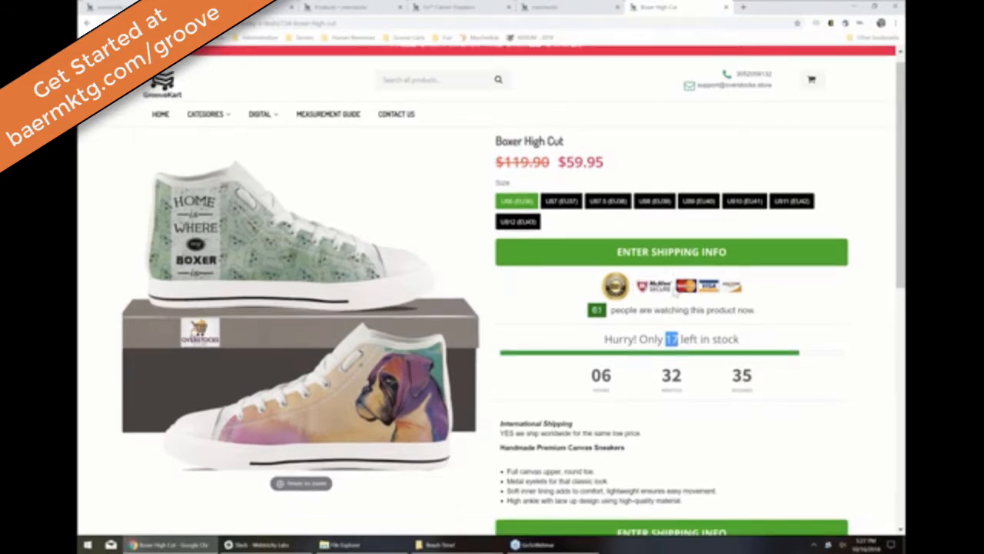
{"action": "scroll", "coordinate": [675, 286], "scroll_direction": "down", "scroll_amount": 4}
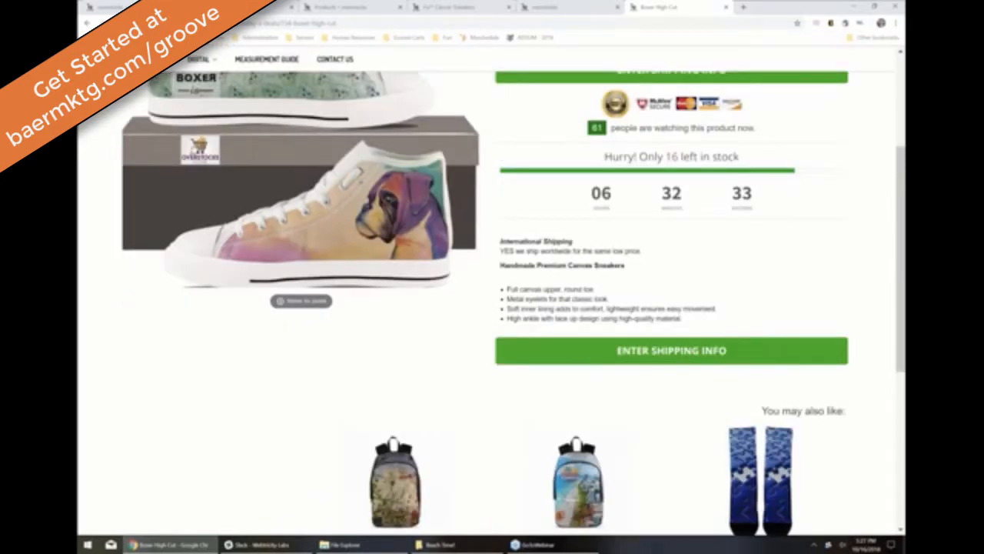
{"action": "scroll", "coordinate": [493, 292], "scroll_direction": "up", "scroll_amount": 5}
{"action": "scroll", "coordinate": [492, 292], "scroll_direction": "down", "scroll_amount": 1}
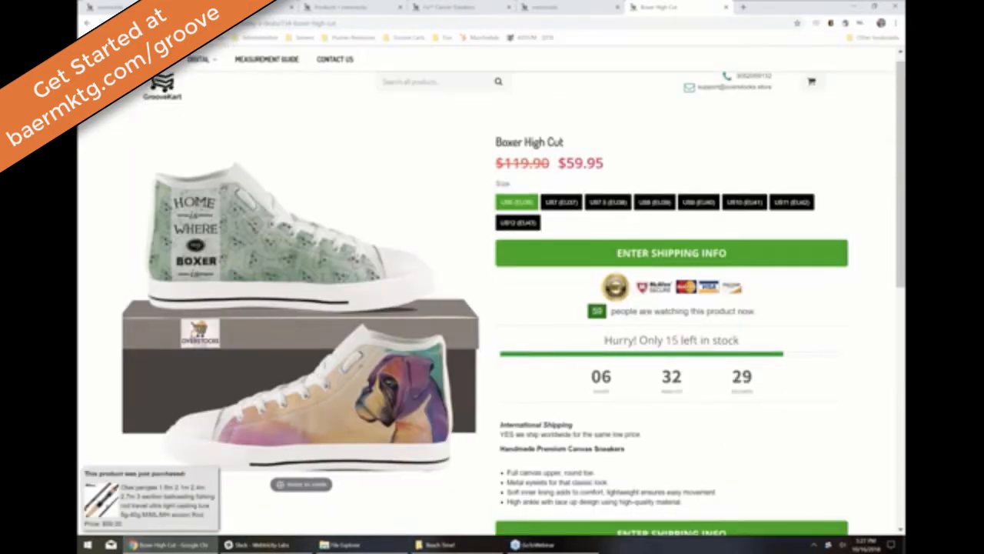
{"action": "scroll", "coordinate": [703, 332], "scroll_direction": "up", "scroll_amount": 1}
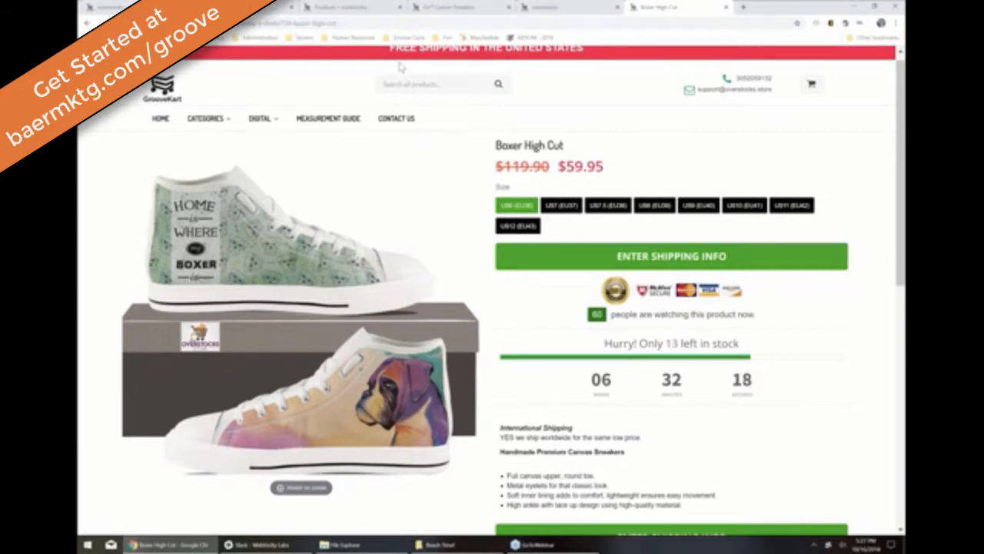
{"action": "left_click", "coordinate": [341, 7]}
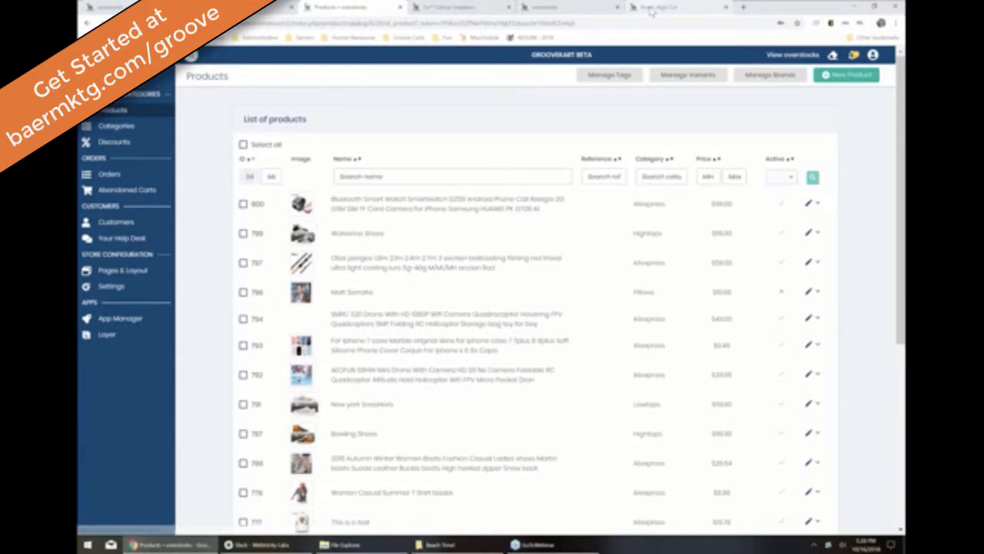
Step: Look through the open browser tabs and return to the admin product list filter
{"action": "left_click", "coordinate": [652, 10]}
{"action": "left_click", "coordinate": [158, 7]}
{"action": "left_click", "coordinate": [239, 7]}
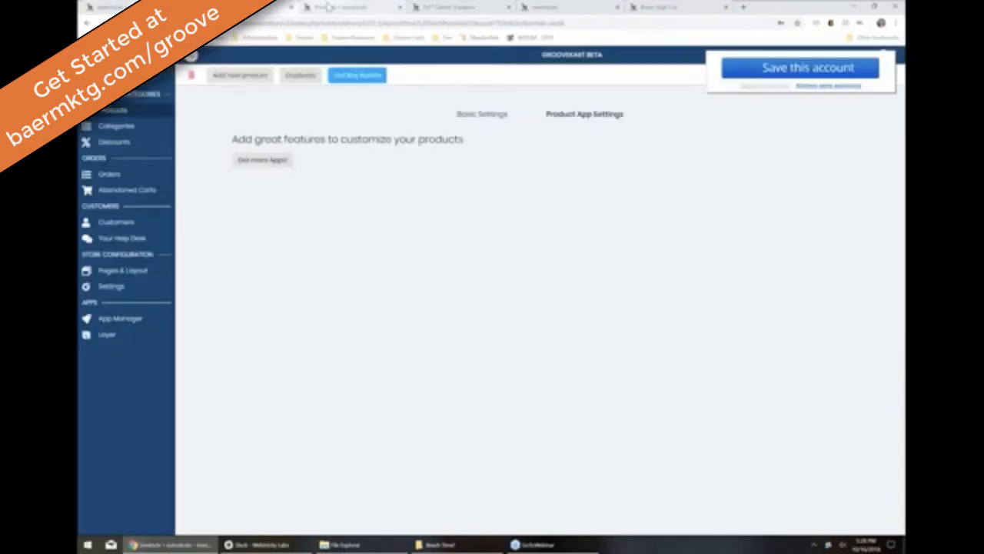
{"action": "left_click", "coordinate": [329, 7]}
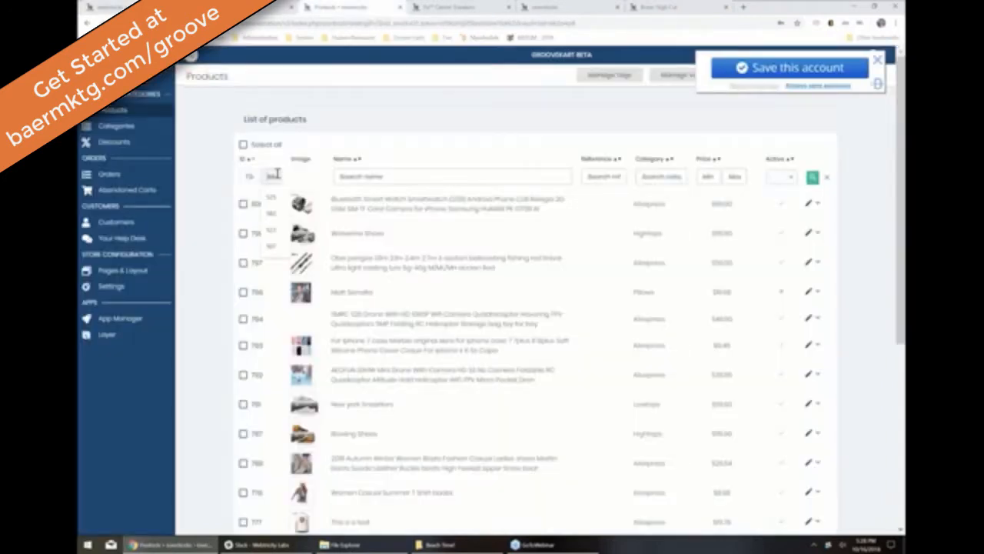
{"action": "left_click", "coordinate": [277, 174]}
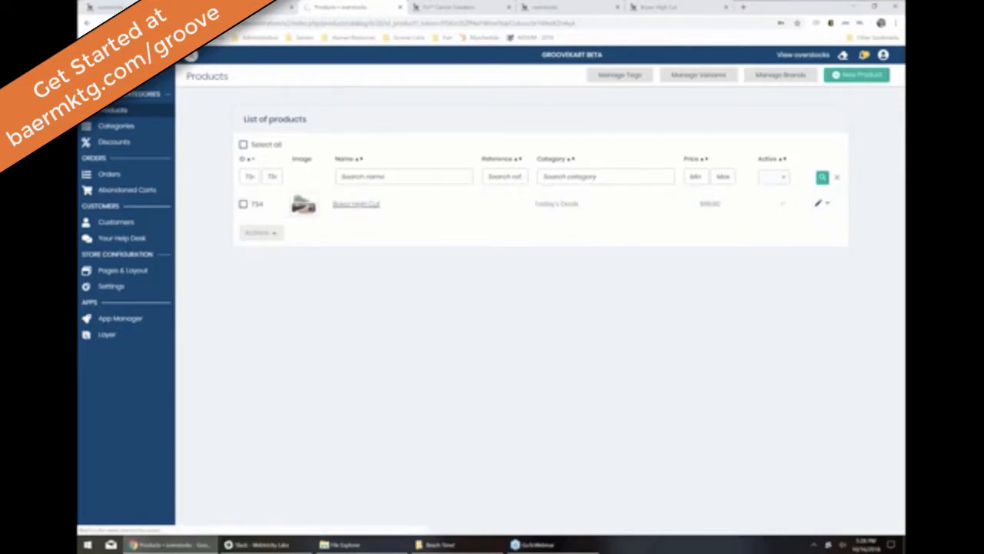
Step: Open Boxer High Cut's Product App Settings tab, glancing at the storefront and App Store tabs
{"action": "left_click", "coordinate": [388, 204]}
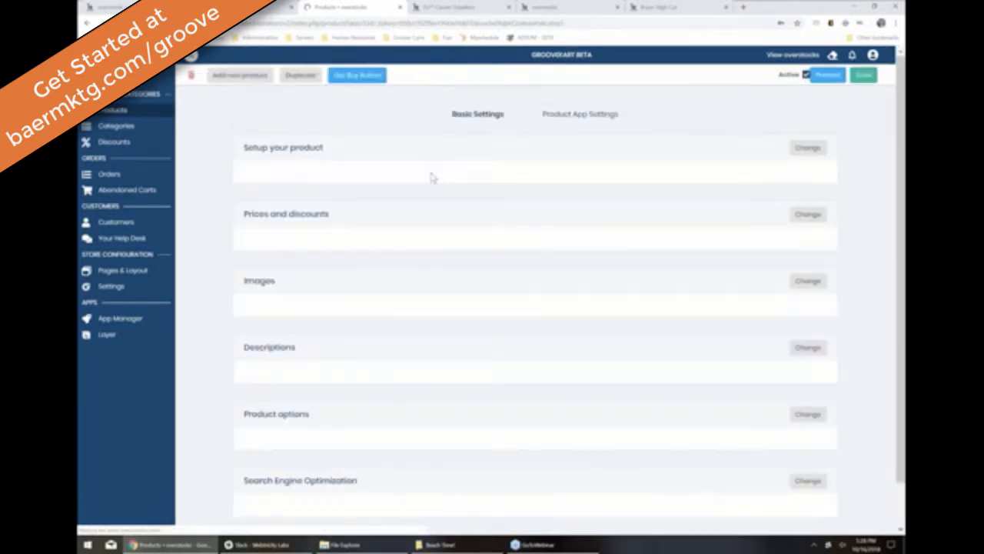
{"action": "left_click", "coordinate": [572, 123]}
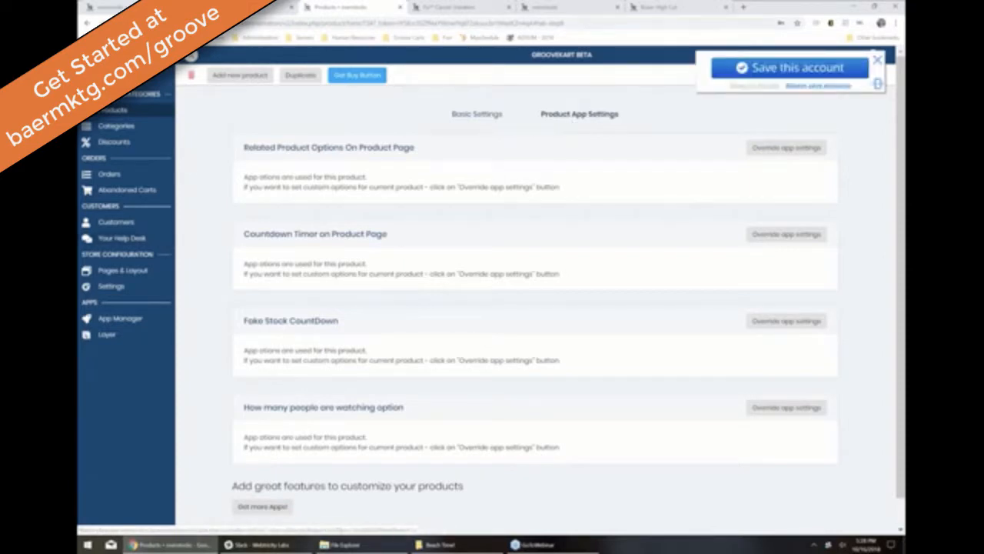
{"action": "left_click", "coordinate": [662, 7]}
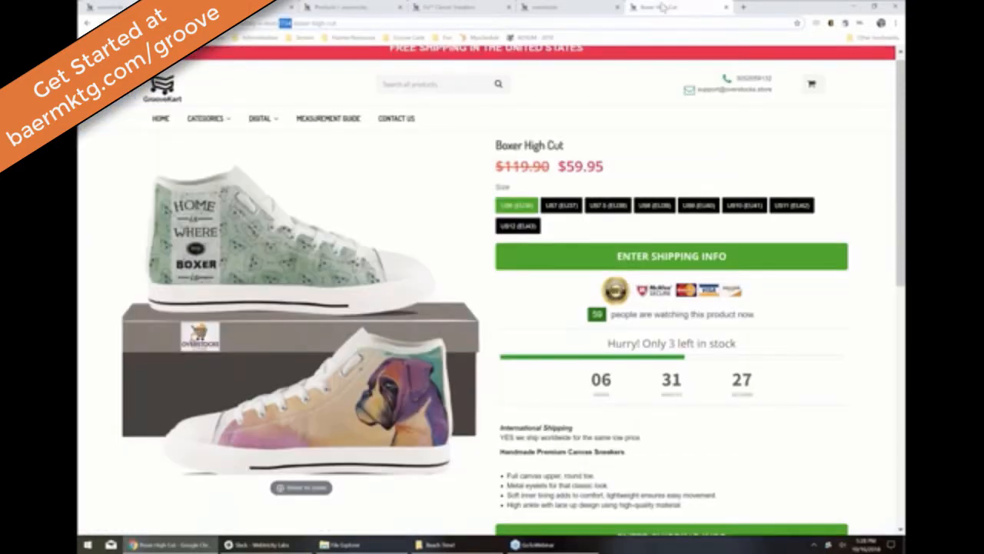
{"action": "left_click", "coordinate": [554, 7]}
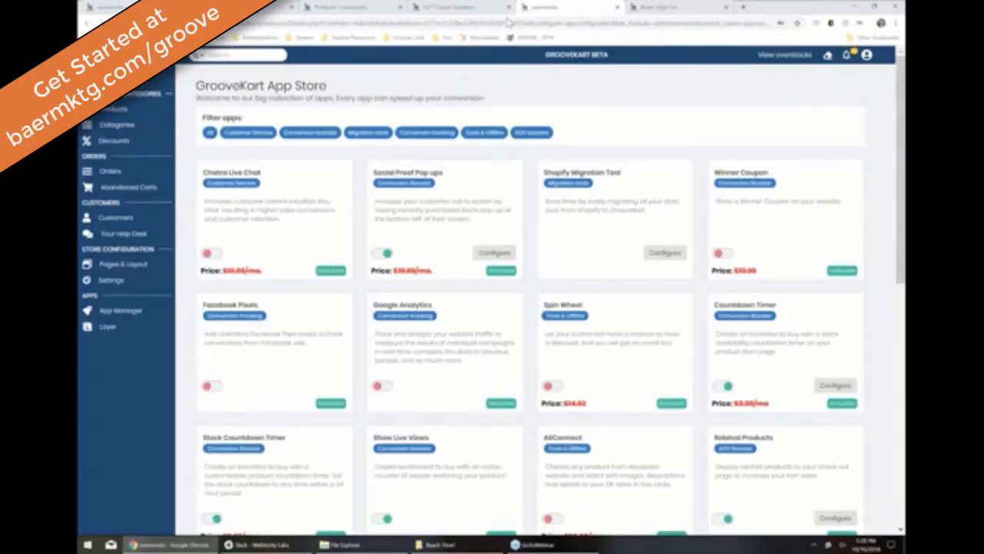
{"action": "left_click", "coordinate": [366, 6]}
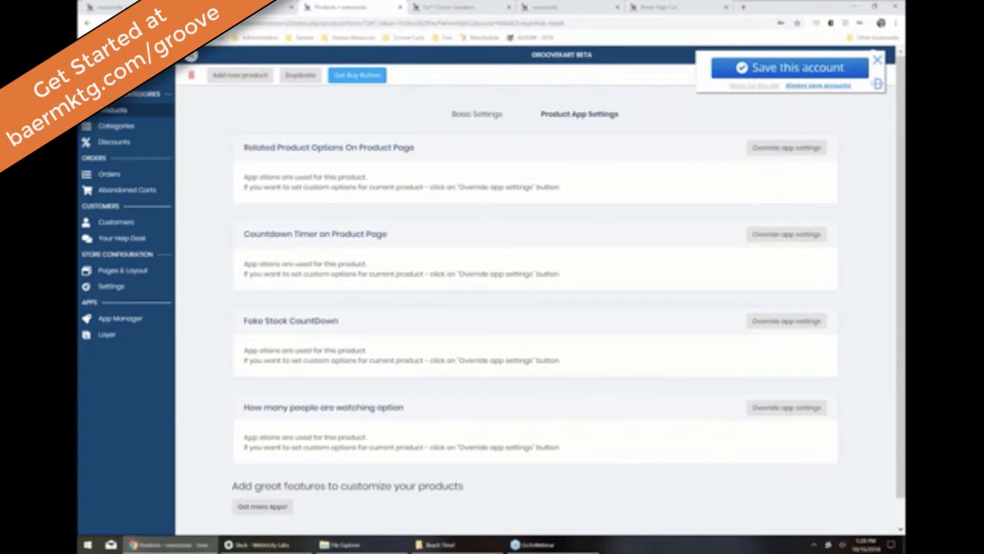
Step: Override the countdown timer for this product, turning it on with a 3-hour duration
{"action": "left_click", "coordinate": [788, 236]}
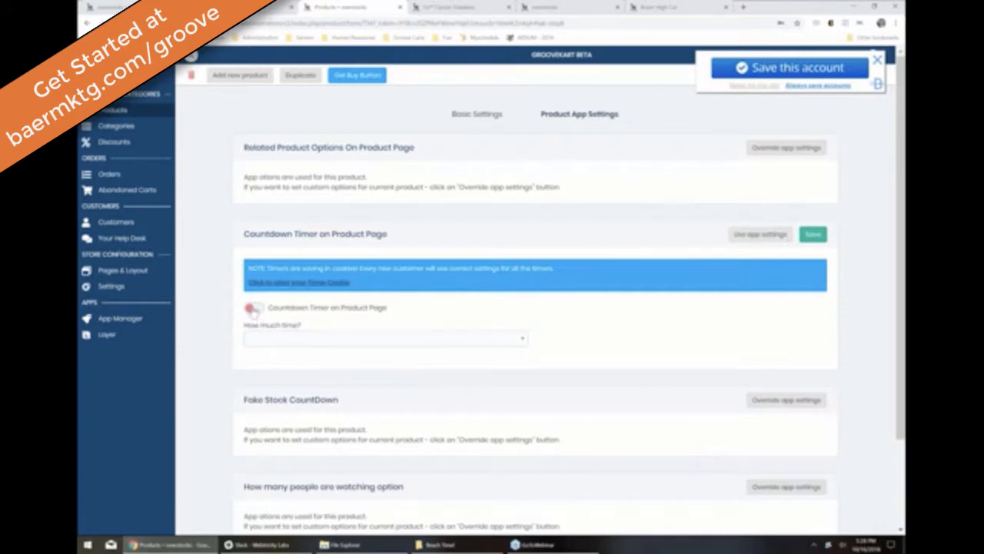
{"action": "left_click", "coordinate": [255, 308]}
{"action": "left_click", "coordinate": [313, 339]}
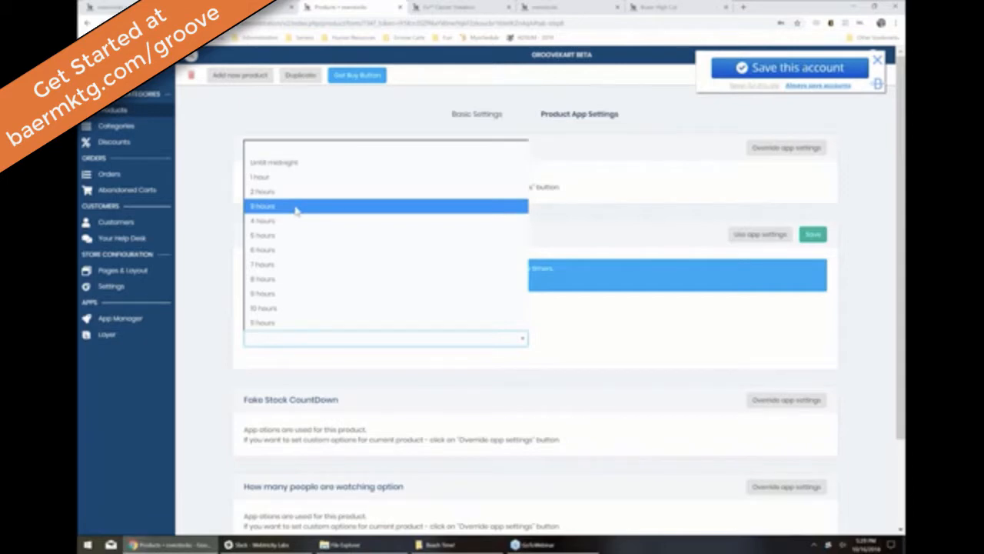
{"action": "left_click", "coordinate": [296, 206]}
Step: Override Fake Stock CountDown for this product, leaving it switched off
{"action": "scroll", "coordinate": [525, 392], "scroll_direction": "down", "scroll_amount": 1}
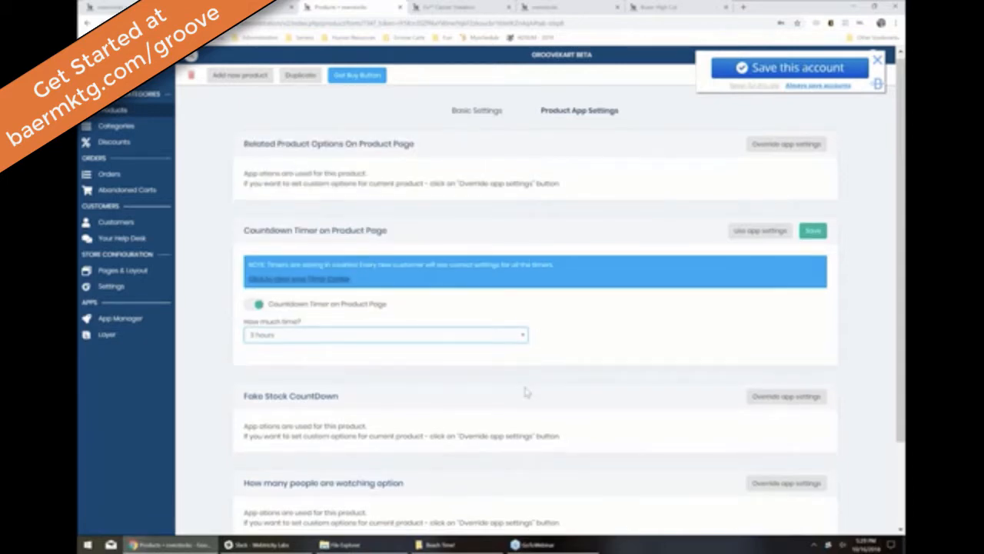
{"action": "scroll", "coordinate": [526, 393], "scroll_direction": "down", "scroll_amount": 3}
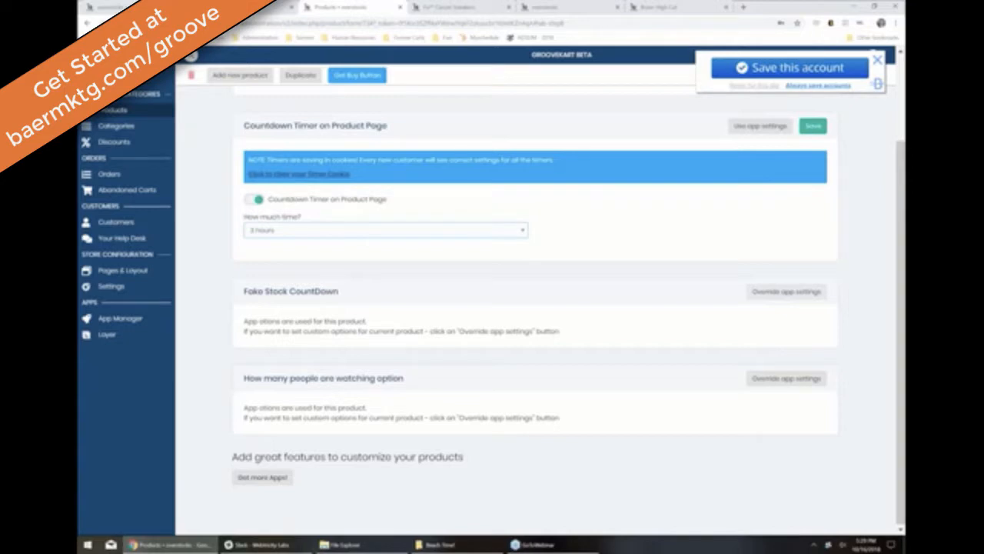
{"action": "left_click", "coordinate": [786, 291]}
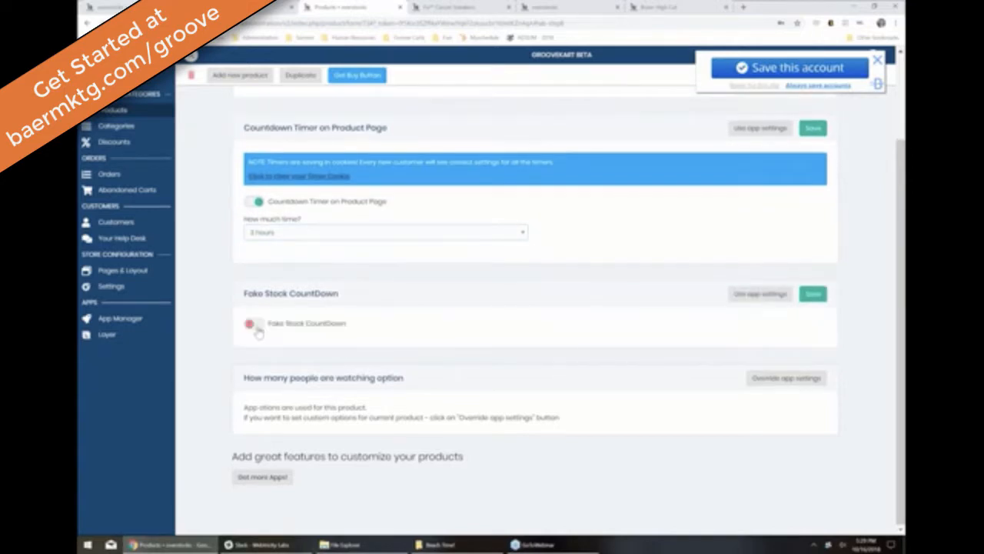
{"action": "scroll", "coordinate": [615, 301], "scroll_direction": "up", "scroll_amount": 2}
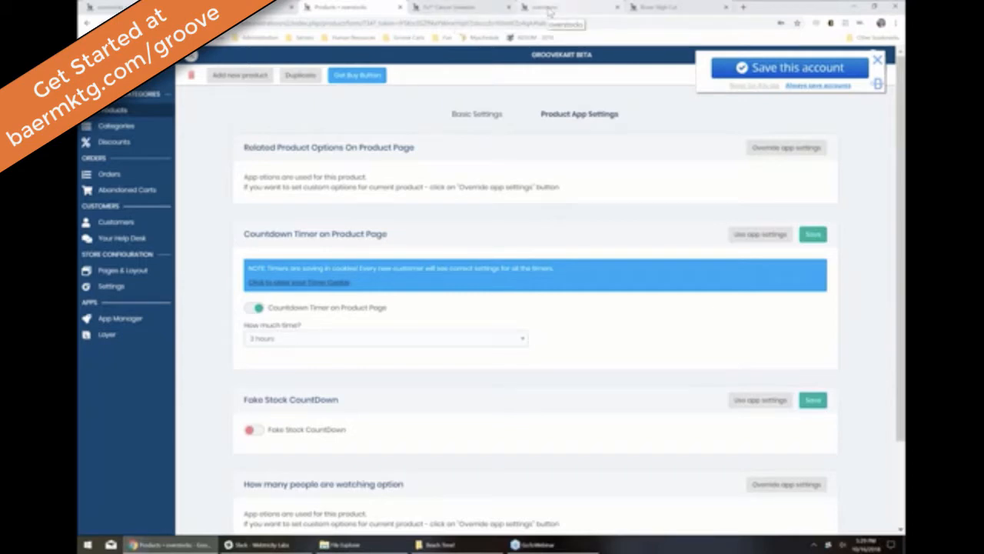
{"action": "left_click", "coordinate": [549, 9]}
Step: Reload the Boxer High Cut storefront page to confirm the low-stock notice is gone, then return
{"action": "left_click", "coordinate": [674, 7]}
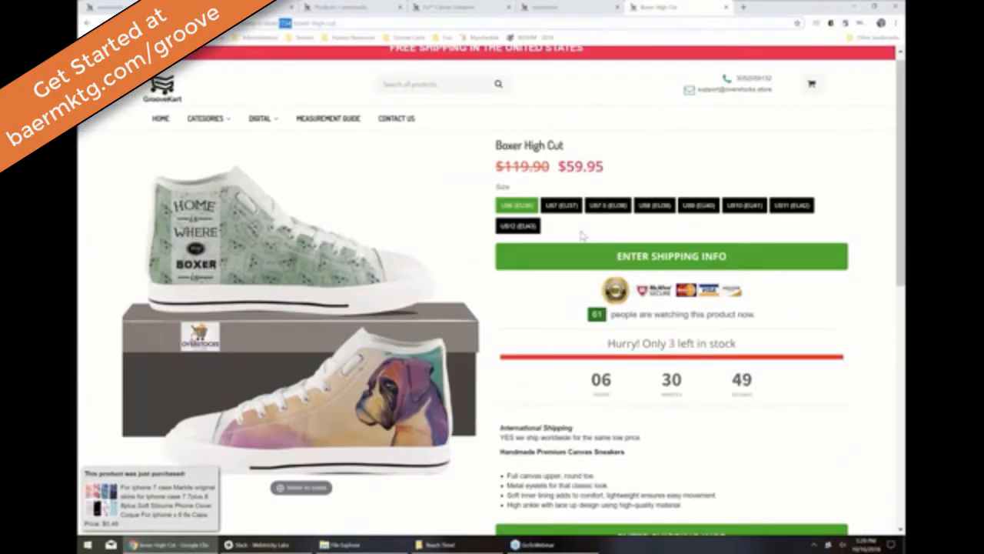
{"action": "key", "text": "F5"}
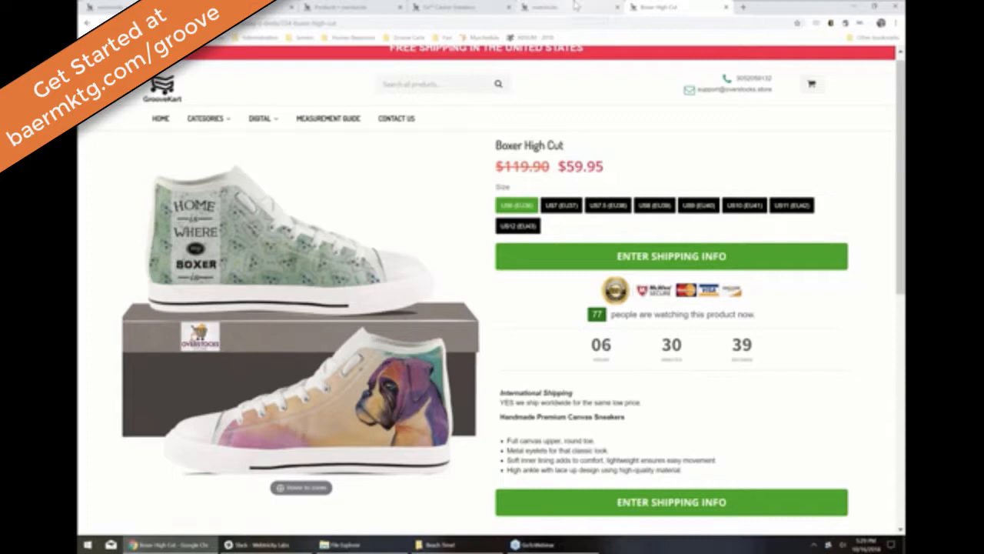
{"action": "left_click", "coordinate": [569, 7]}
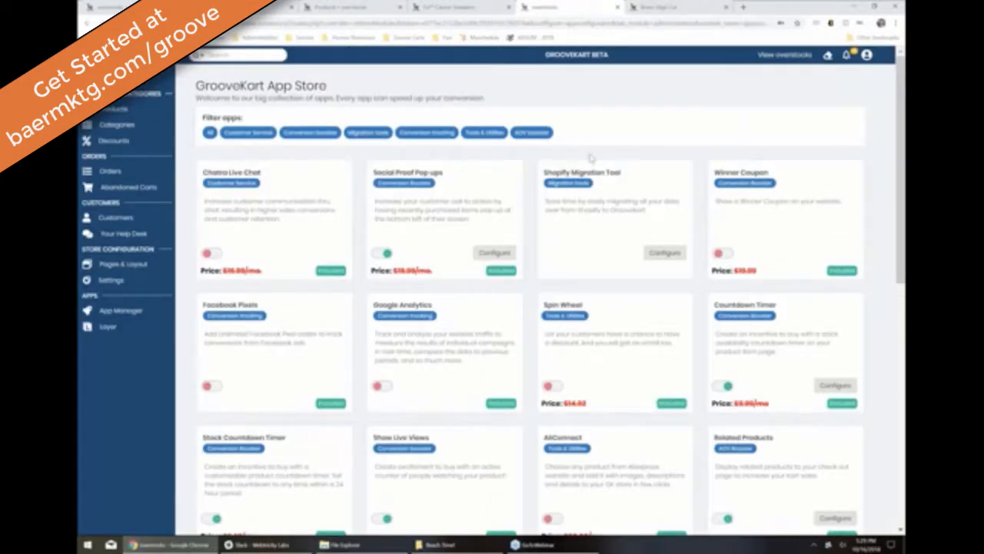
Step: Scroll the App Store and toggle One Click Upsell on to open its settings
{"action": "scroll", "coordinate": [607, 117], "scroll_direction": "down", "scroll_amount": 3}
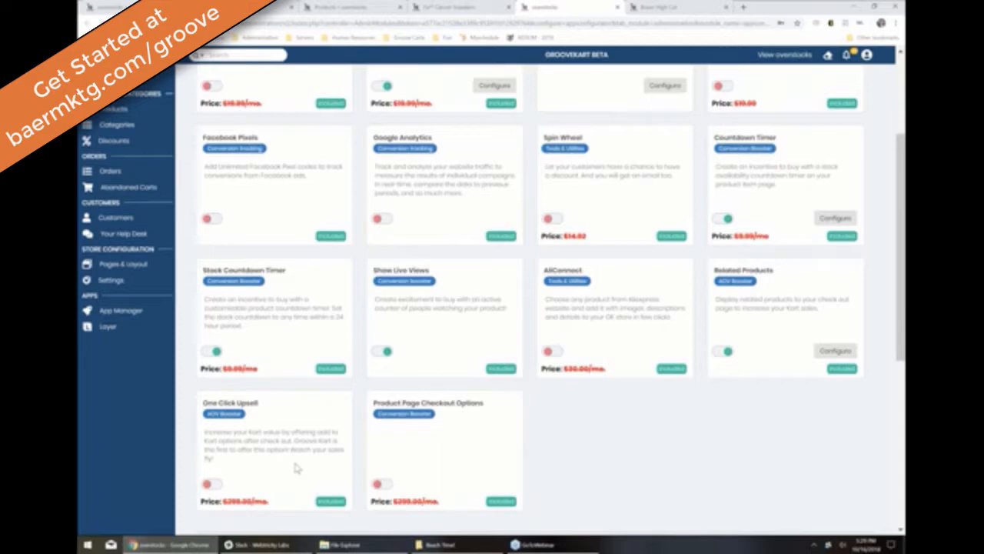
{"action": "left_click", "coordinate": [213, 483]}
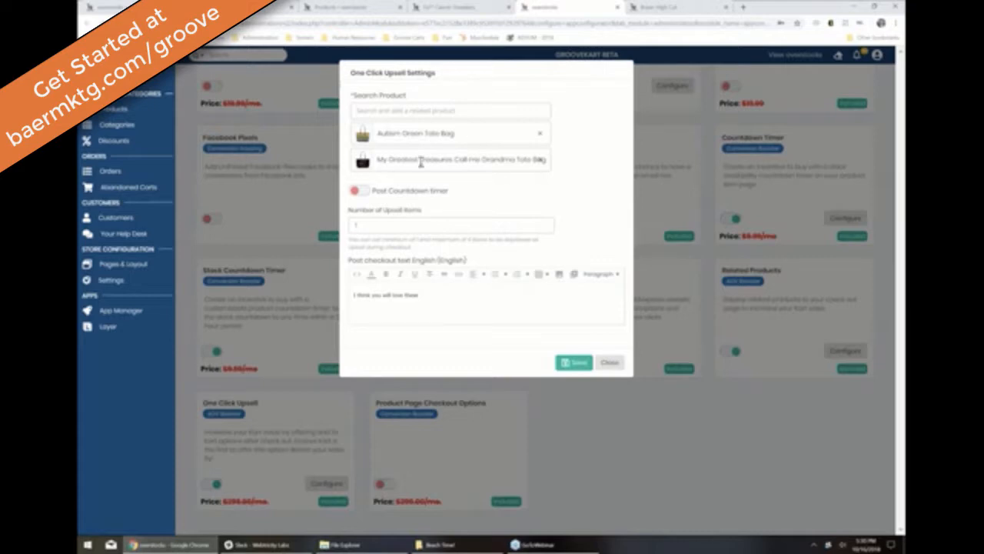
Step: Set One Click Upsell to 3 items and underline the post-checkout message
{"action": "double_click", "coordinate": [355, 225]}
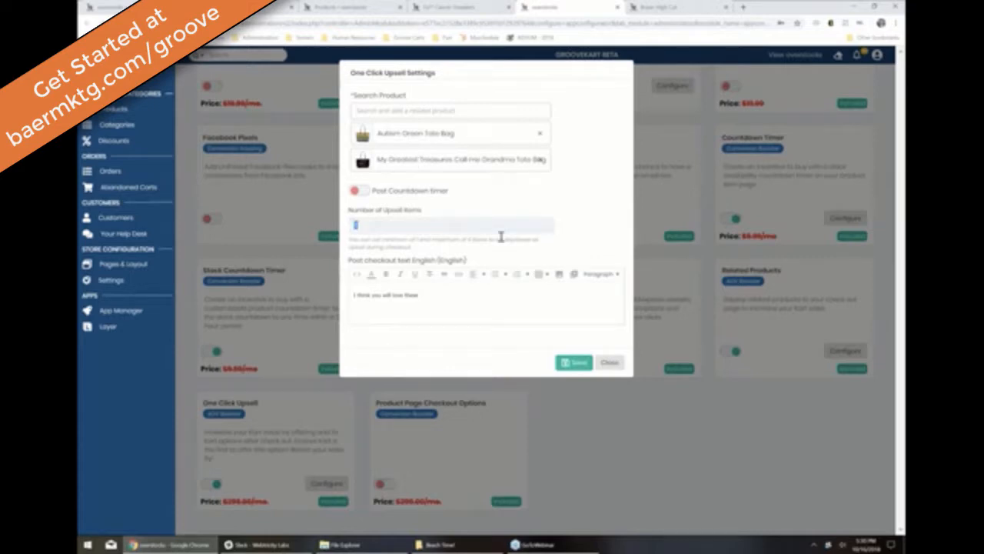
{"action": "type", "text": "3"}
{"action": "left_click", "coordinate": [391, 295]}
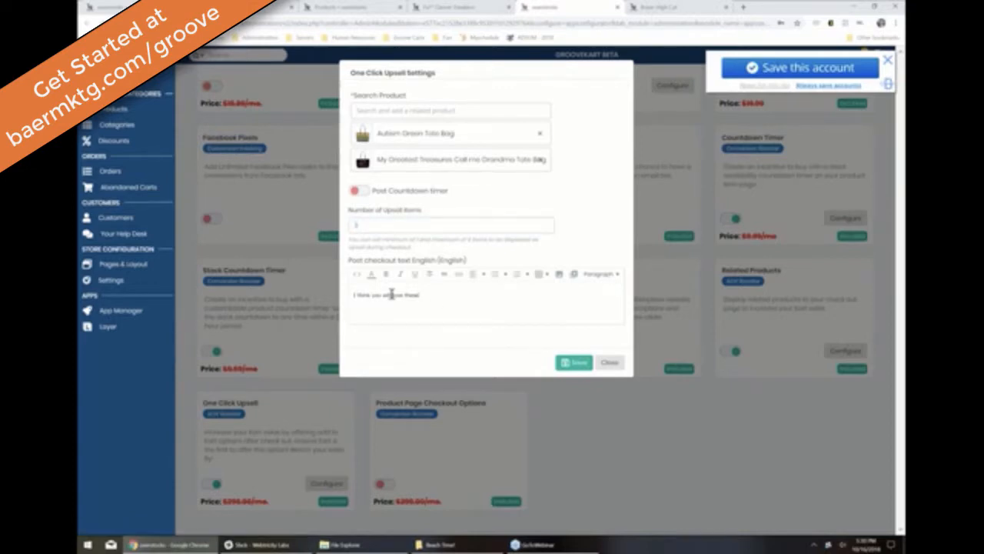
{"action": "triple_click", "coordinate": [391, 295]}
{"action": "left_click", "coordinate": [376, 220]}
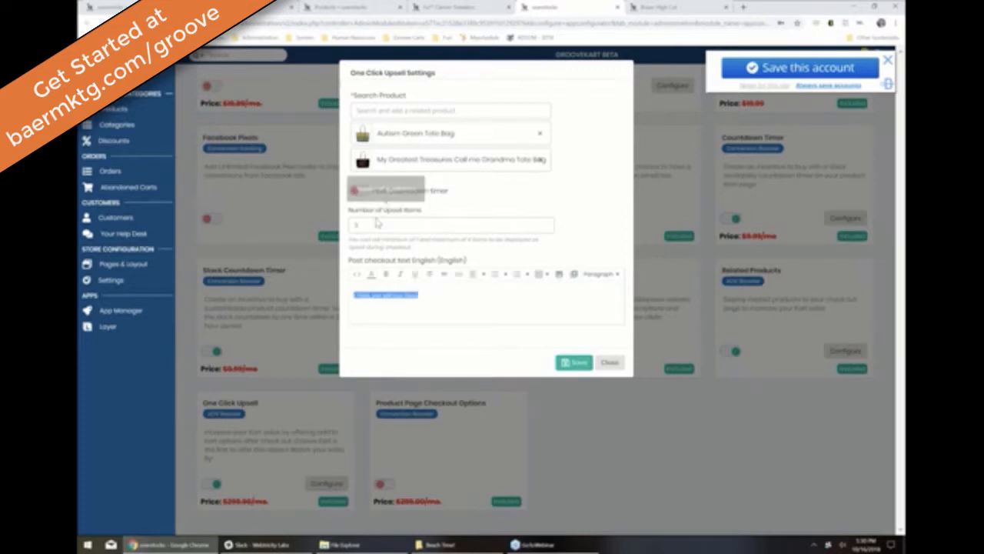
{"action": "left_click", "coordinate": [415, 275]}
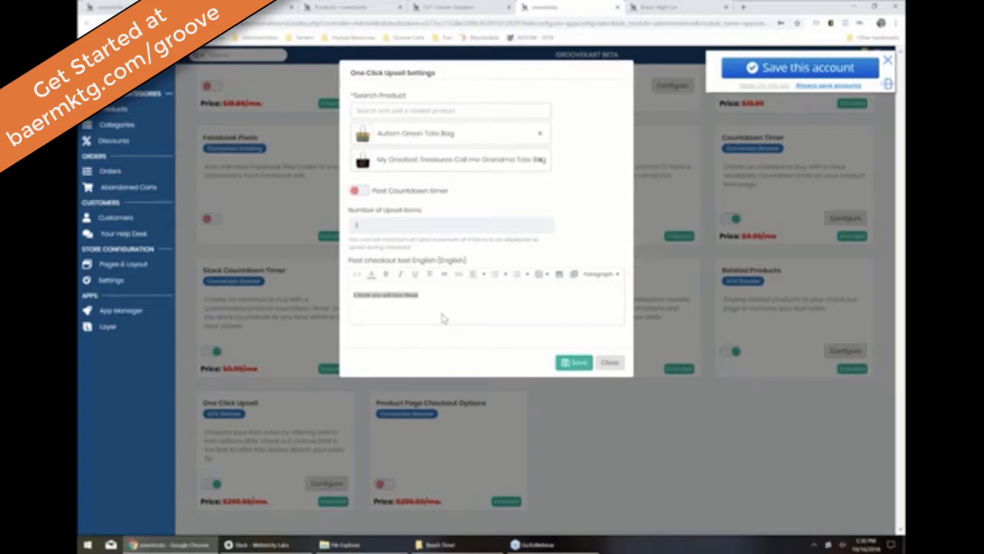
Step: Save the upsell settings, then open the Fu** Cancer Sneakers page's style choices
{"action": "left_click", "coordinate": [568, 368]}
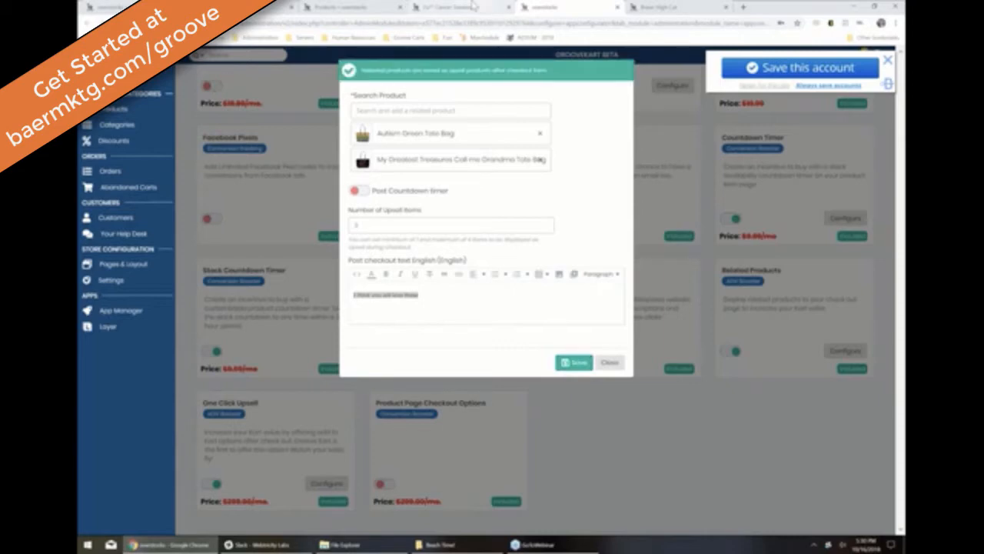
{"action": "left_click", "coordinate": [475, 6]}
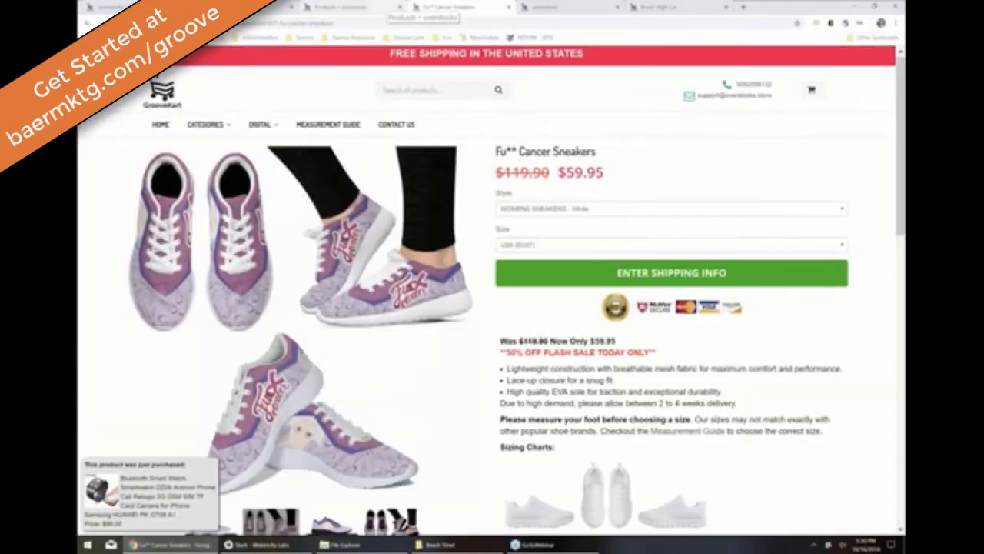
{"action": "left_click", "coordinate": [553, 209]}
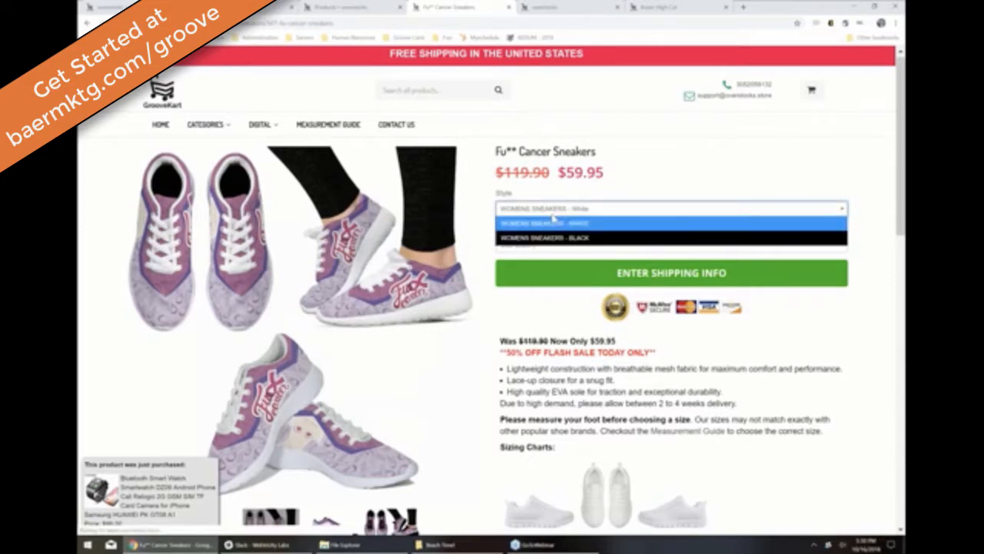
Step: Add the white-style Fu** Cancer Sneakers, then the Boxer High Cut, to the shopping cart
{"action": "left_click", "coordinate": [553, 222]}
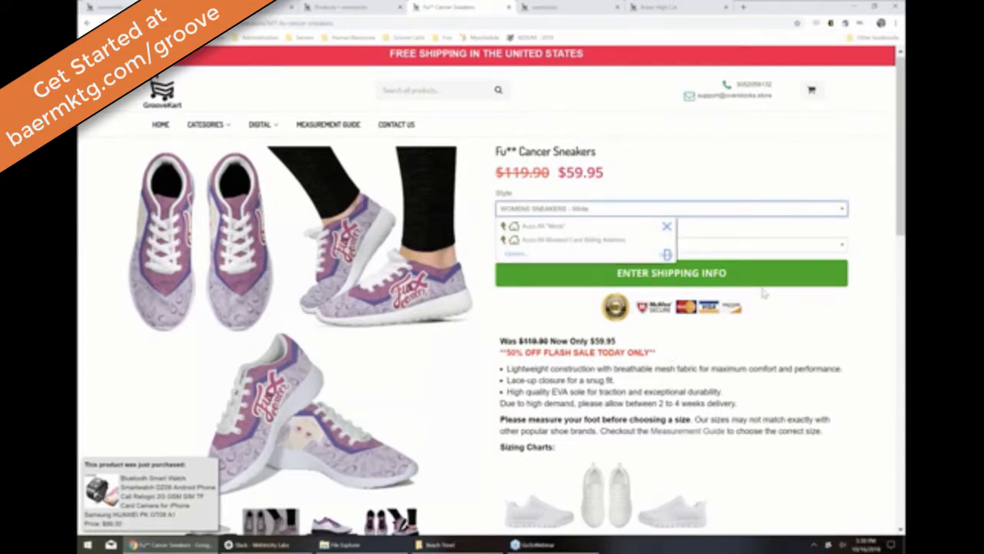
{"action": "left_click", "coordinate": [666, 258]}
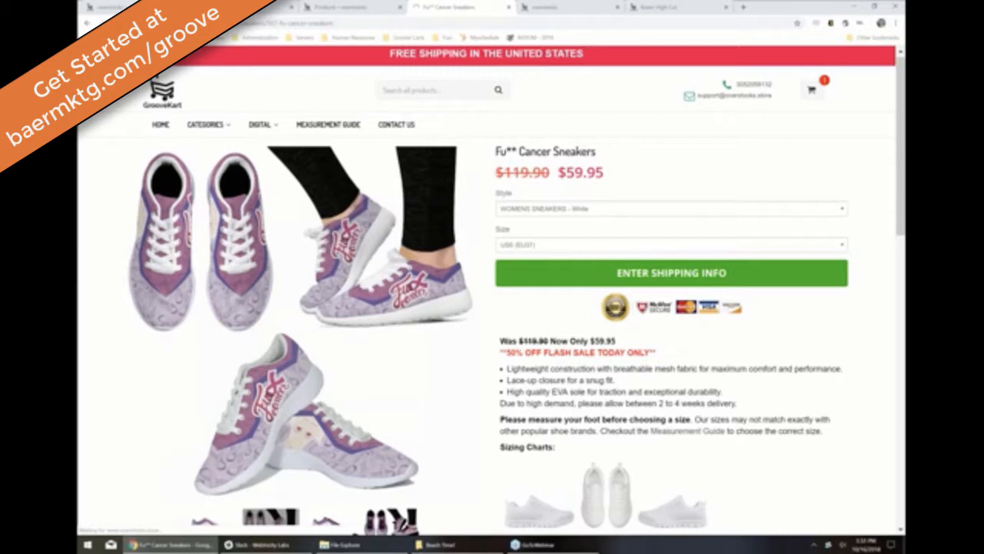
{"action": "left_click", "coordinate": [507, 7]}
{"action": "left_click", "coordinate": [554, 7]}
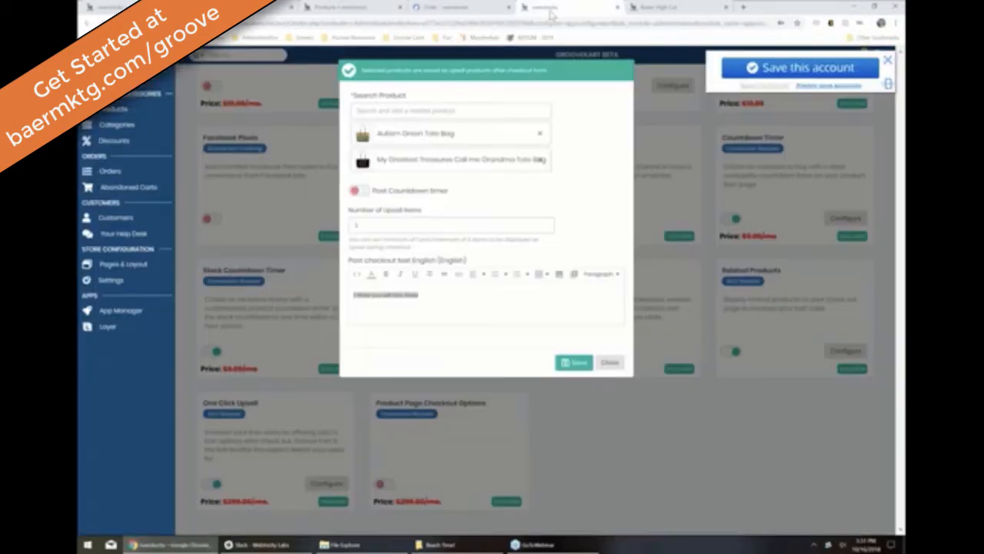
{"action": "left_click", "coordinate": [635, 7]}
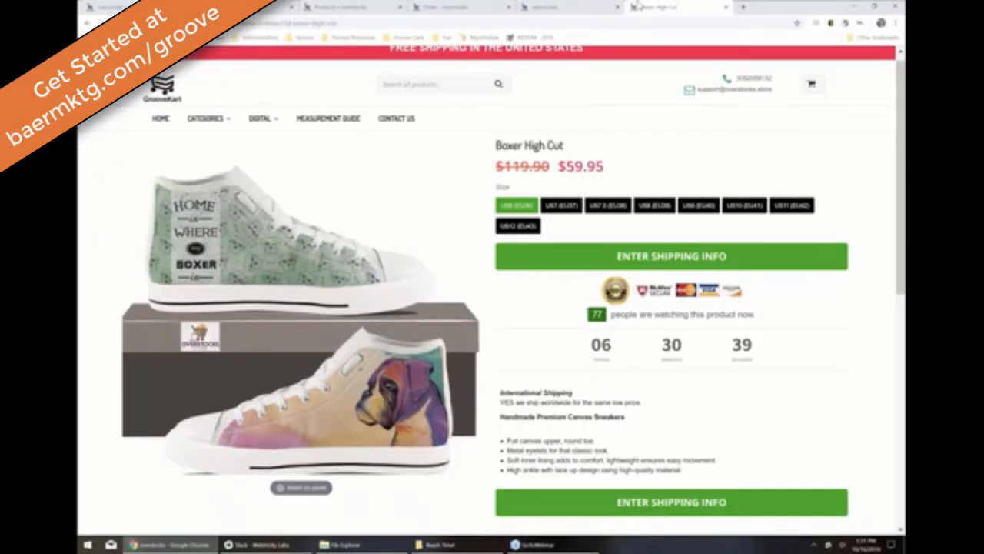
{"action": "left_click", "coordinate": [658, 206]}
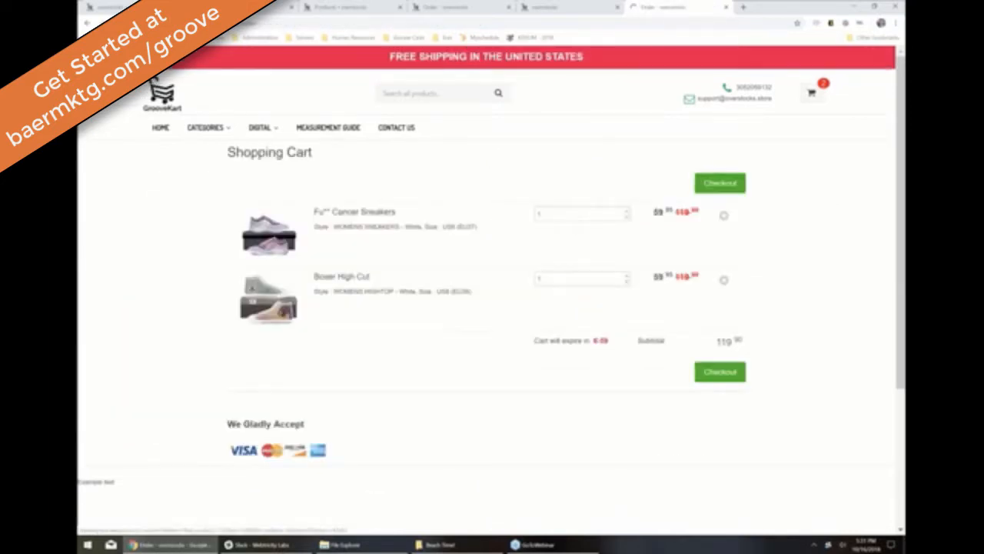
Step: Remove the Fu** Cancer Sneakers from the cart and start checkout
{"action": "left_click", "coordinate": [724, 216]}
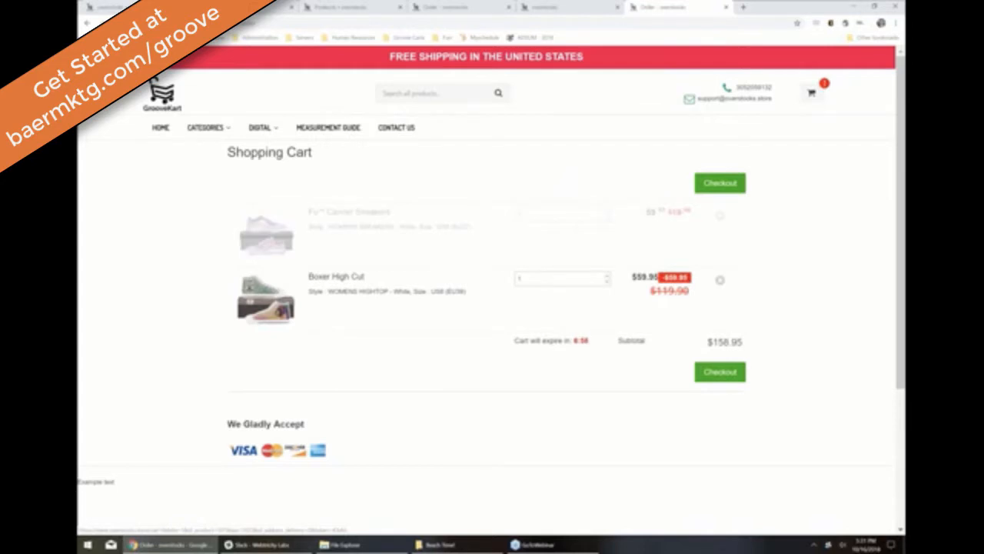
{"action": "left_click", "coordinate": [721, 306]}
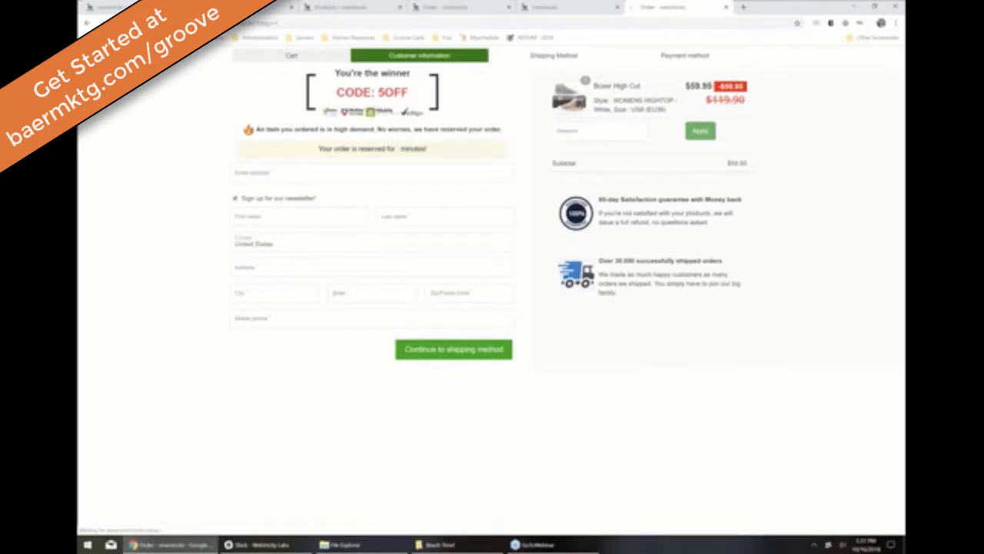
{"action": "left_click", "coordinate": [295, 171]}
Step: Autofill the customer's contact details and suggested street address, then continue to shipping
{"action": "left_click", "coordinate": [290, 212]}
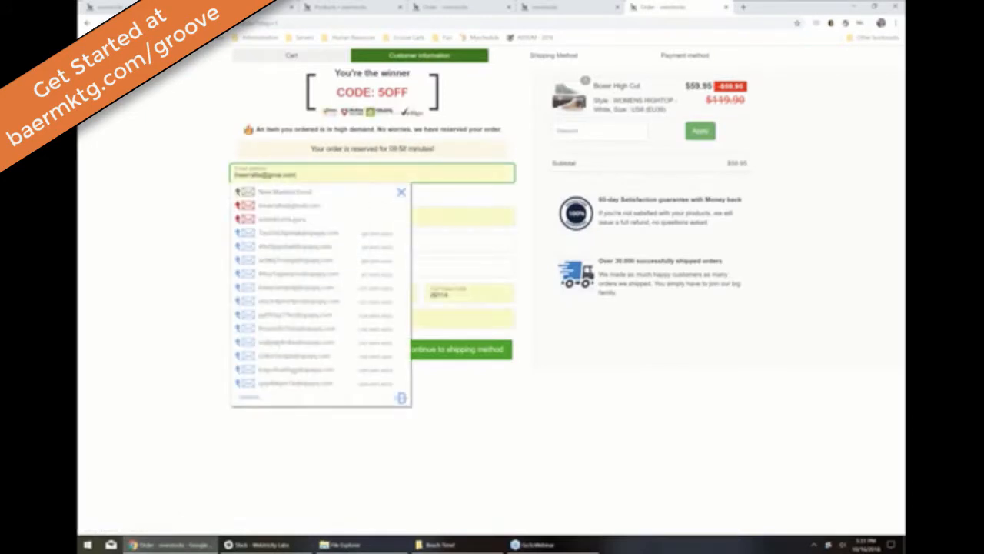
{"action": "left_click", "coordinate": [283, 270]}
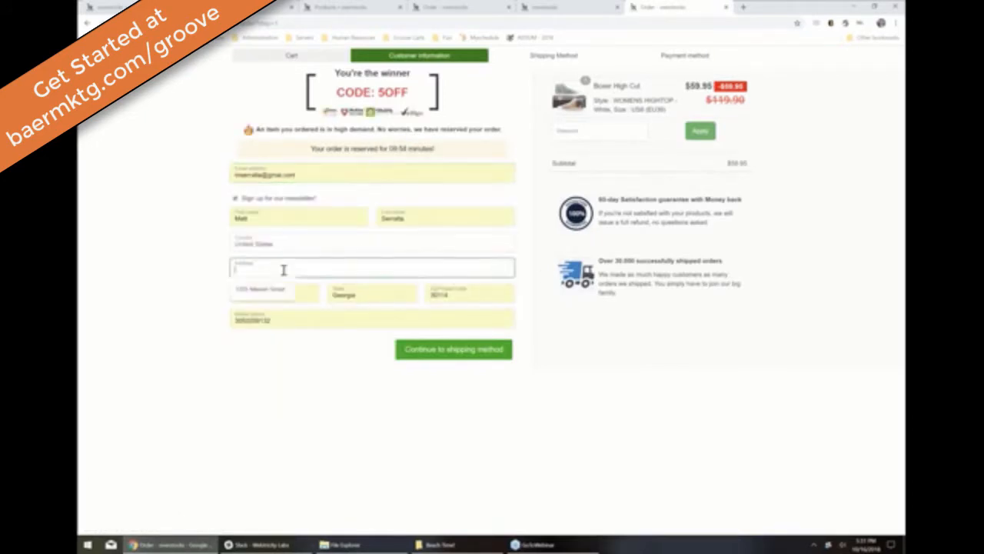
{"action": "key", "text": "Down"}
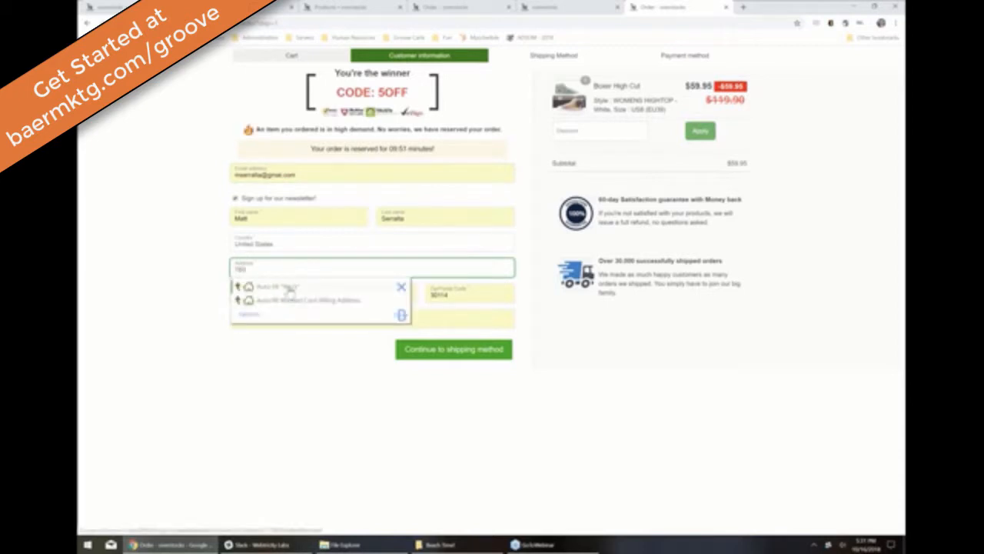
{"action": "key", "text": "Return"}
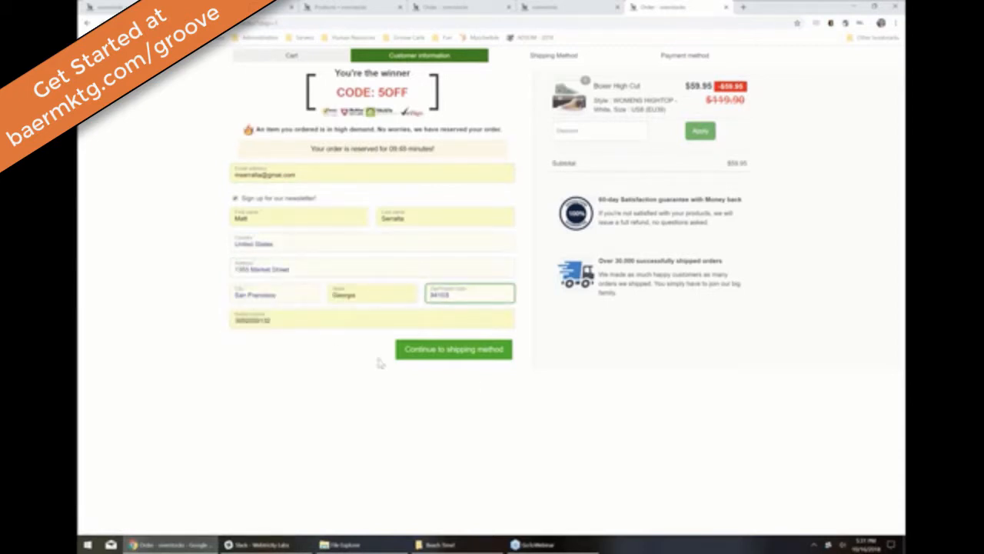
{"action": "left_click", "coordinate": [472, 350]}
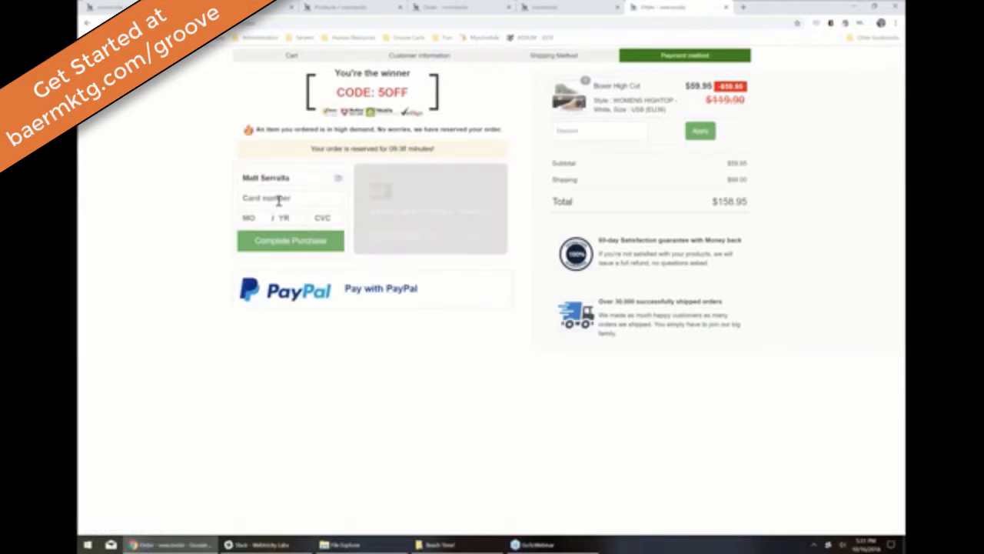
Step: Pay with the test card number, expiry 11/23 and its CVC, and complete the purchase
{"action": "left_click", "coordinate": [278, 201]}
{"action": "type", "text": "452"}
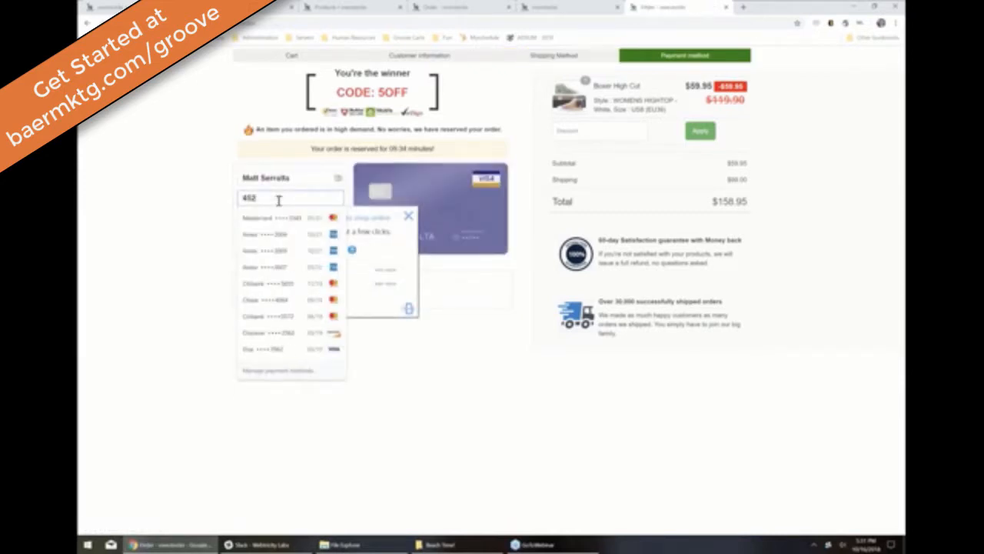
{"action": "type", "text": "42"}
{"action": "key", "text": "BackSpace"}
{"action": "key", "text": "BackSpace"}
{"action": "key", "text": "BackSpace"}
{"action": "key", "text": "BackSpace"}
{"action": "type", "text": "242 "}
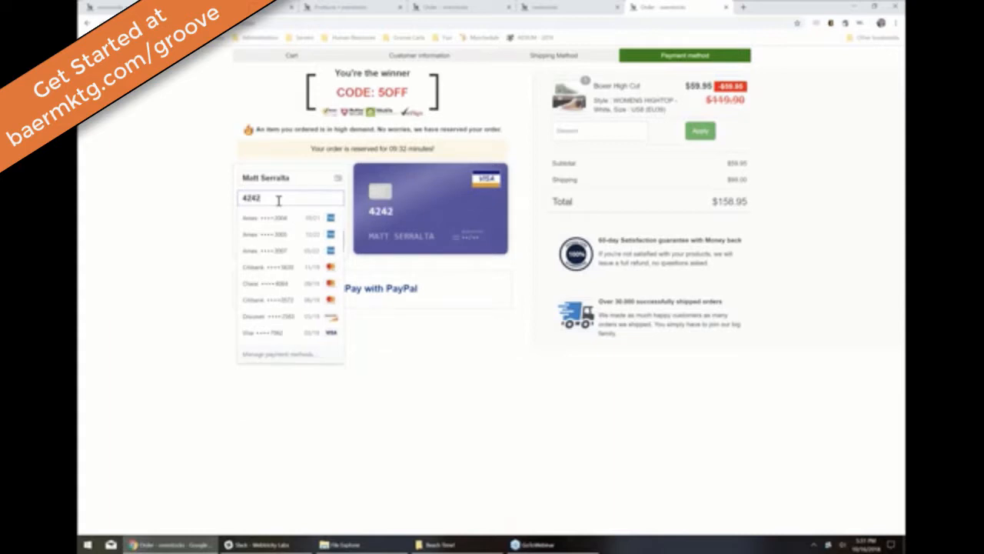
{"action": "type", "text": "4242 4242 4242"}
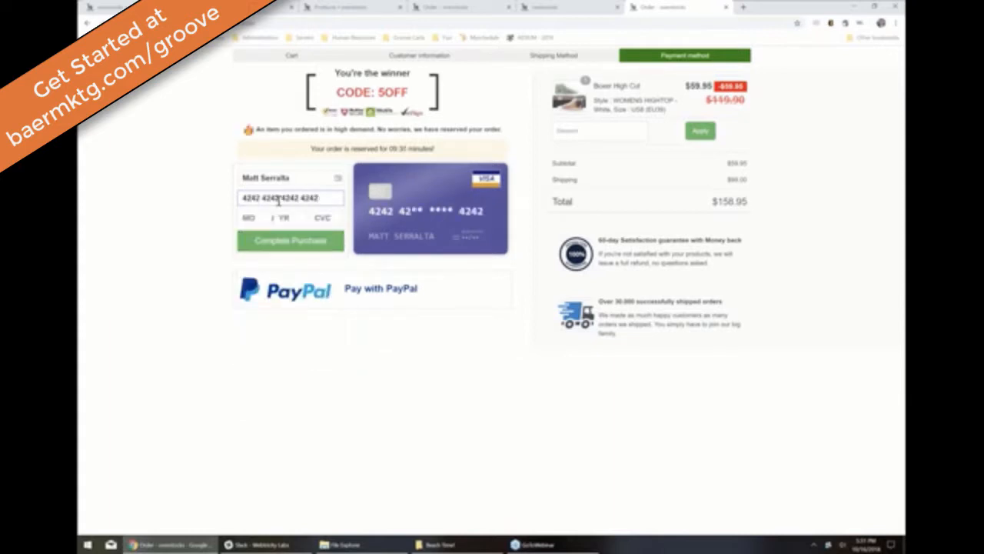
{"action": "key", "text": "Tab"}
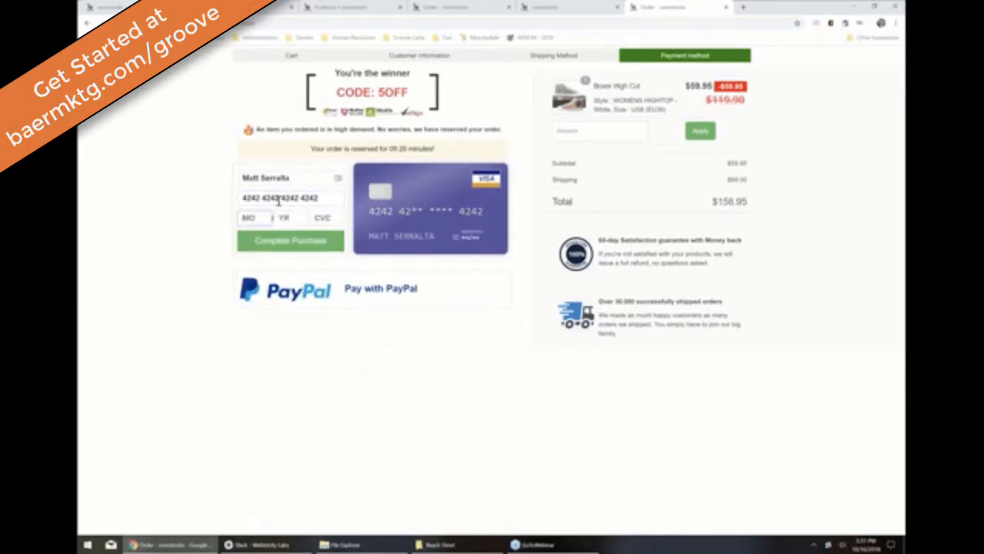
{"action": "type", "text": "112312"}
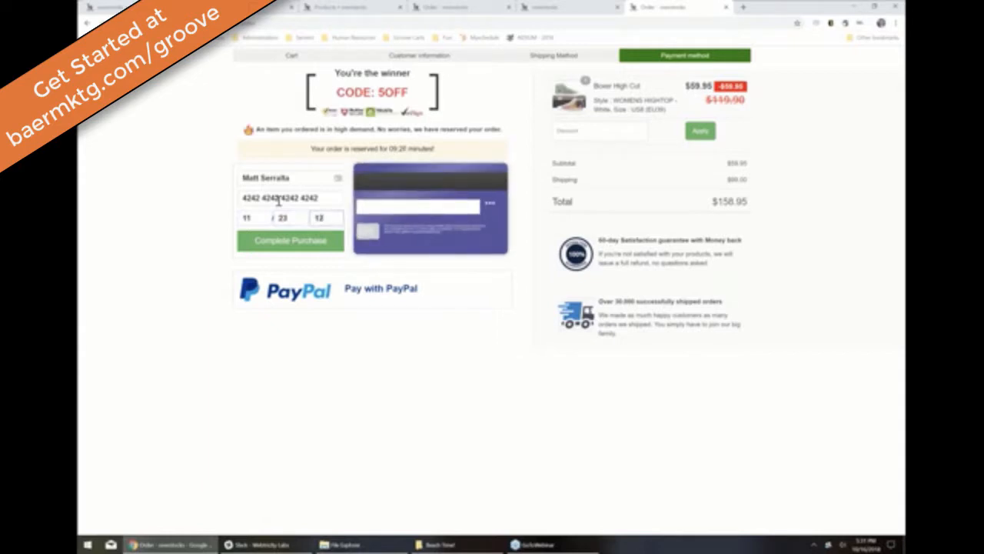
{"action": "type", "text": "3"}
{"action": "left_click", "coordinate": [291, 246]}
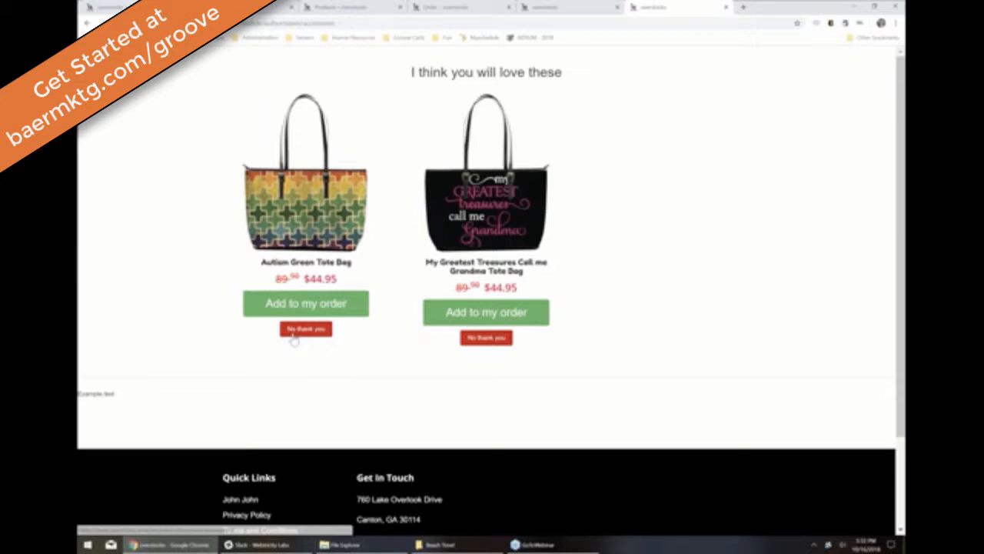
Step: Decline both tote-bag upsell offers and go to the admin product list
{"action": "left_click", "coordinate": [297, 331]}
{"action": "left_click", "coordinate": [485, 336]}
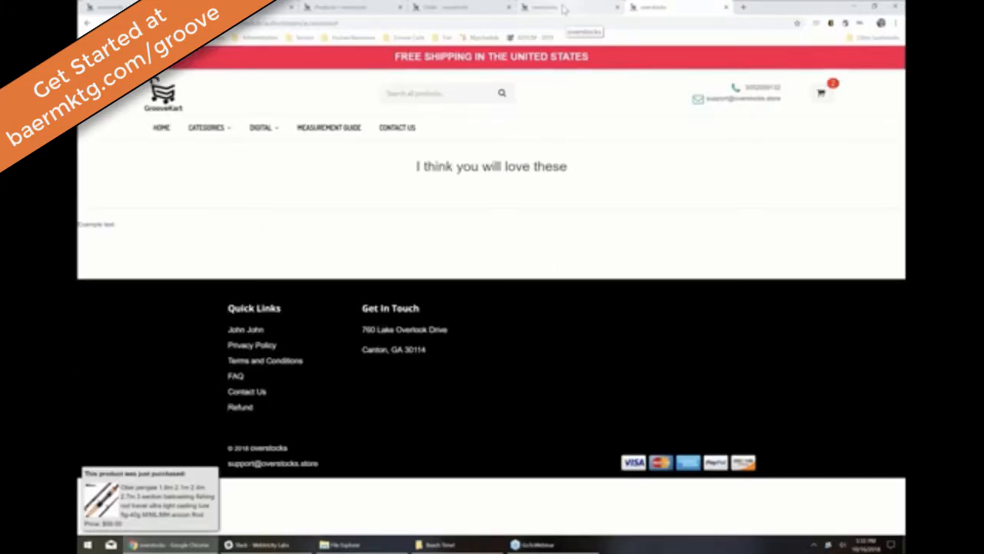
{"action": "left_click", "coordinate": [564, 9]}
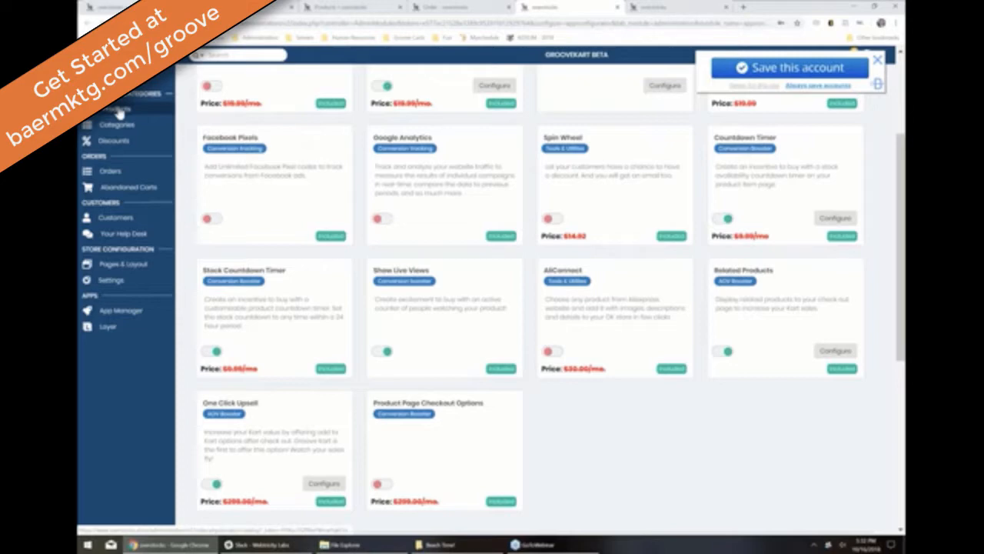
{"action": "left_click", "coordinate": [119, 112]}
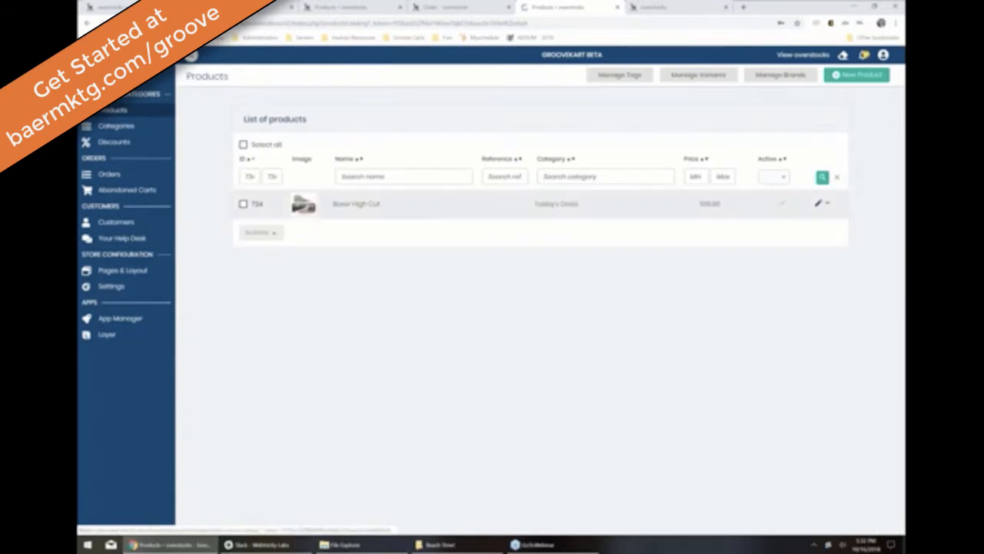
Step: Clear the product list filter, browse all products, then open the App Manager
{"action": "left_click", "coordinate": [838, 178]}
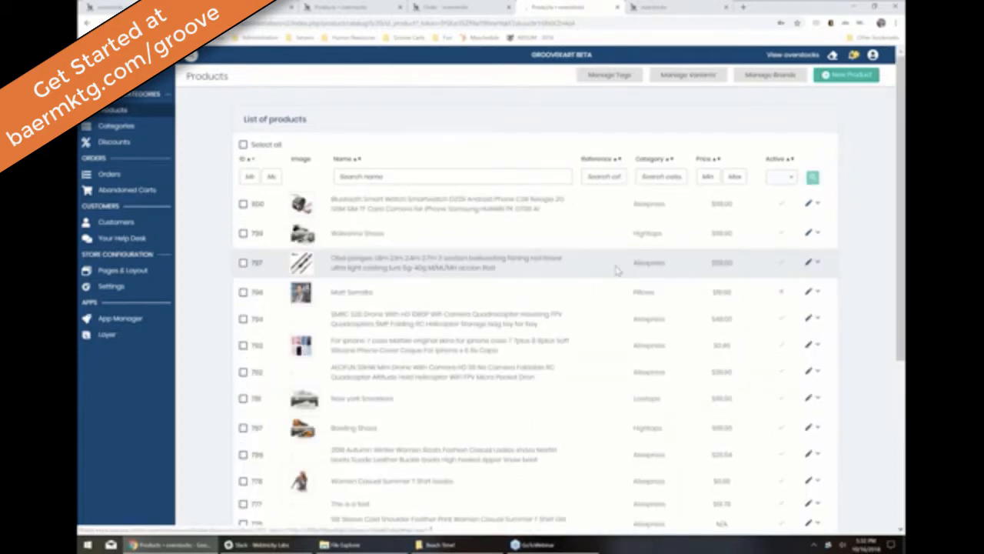
{"action": "scroll", "coordinate": [615, 269], "scroll_direction": "down", "scroll_amount": 1}
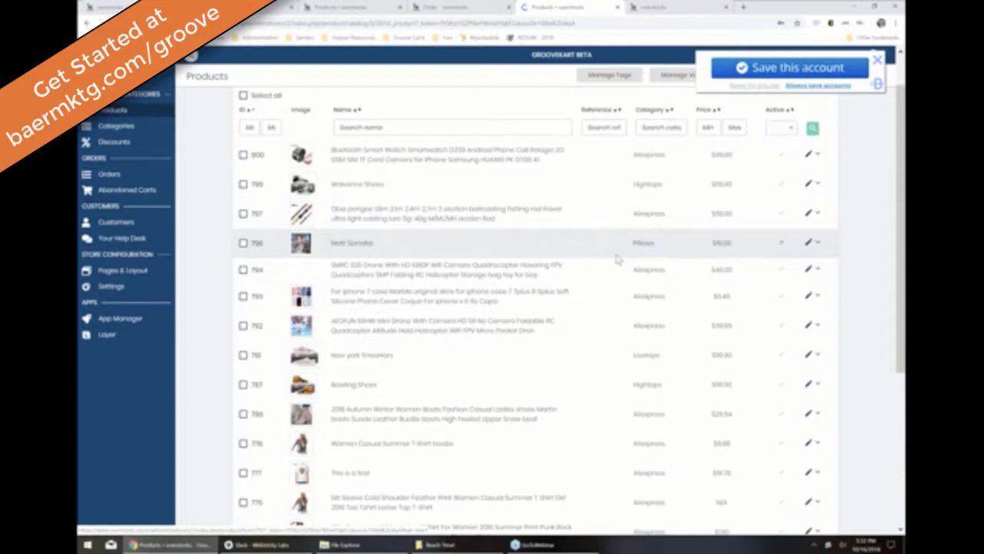
{"action": "scroll", "coordinate": [615, 259], "scroll_direction": "down", "scroll_amount": 1}
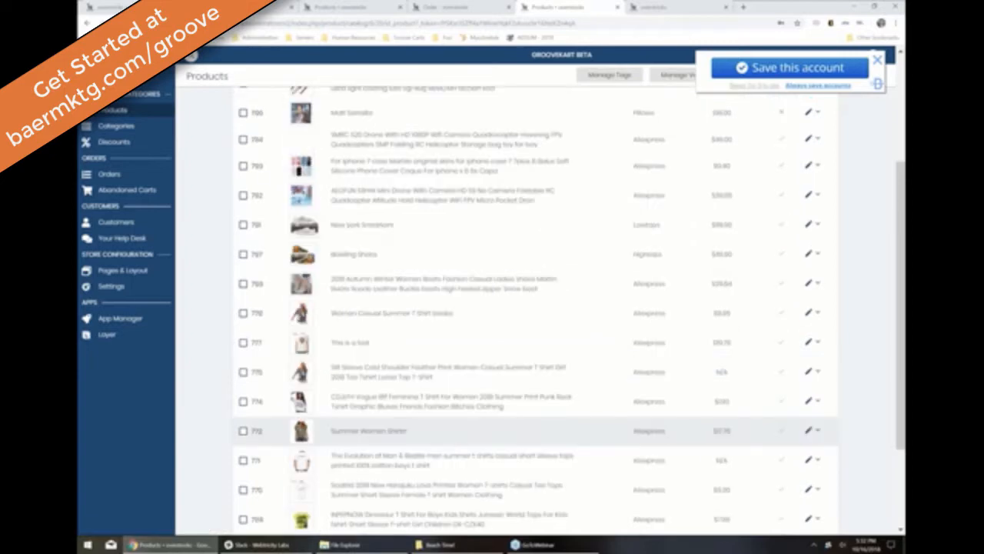
{"action": "scroll", "coordinate": [538, 431], "scroll_direction": "up", "scroll_amount": 3}
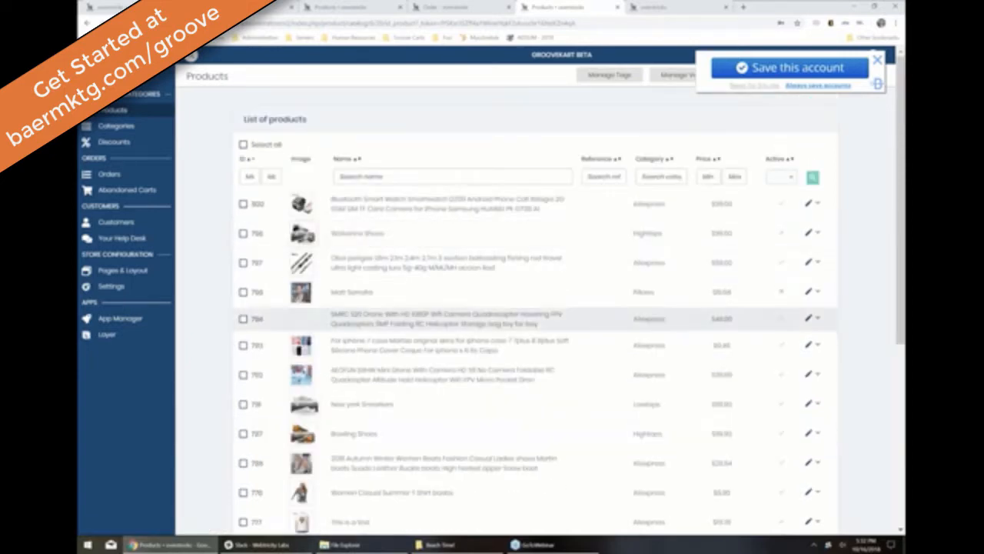
{"action": "left_click", "coordinate": [135, 326]}
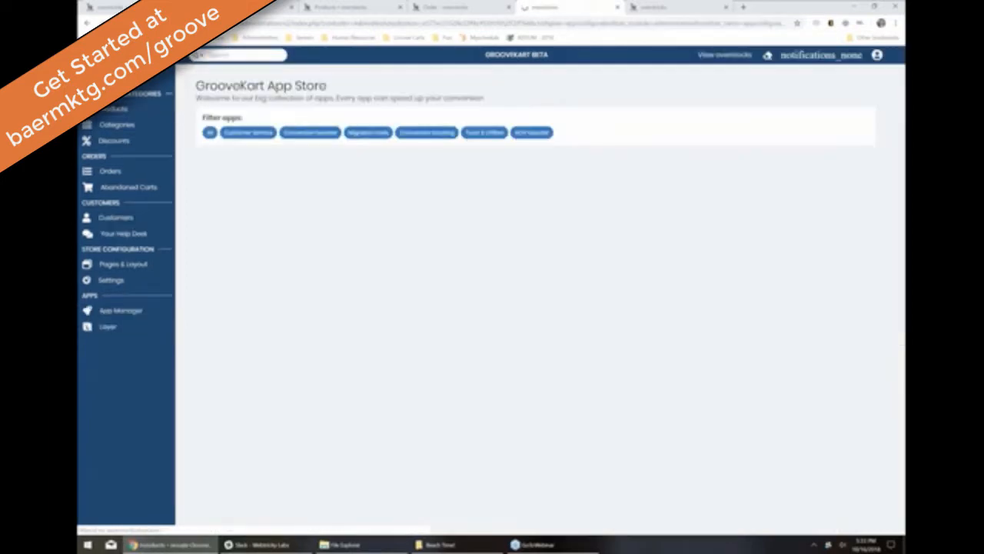
Step: Reopen One Click Upsell's configuration, save its tote-bag settings unchanged, and close it
{"action": "scroll", "coordinate": [536, 299], "scroll_direction": "down", "scroll_amount": 5}
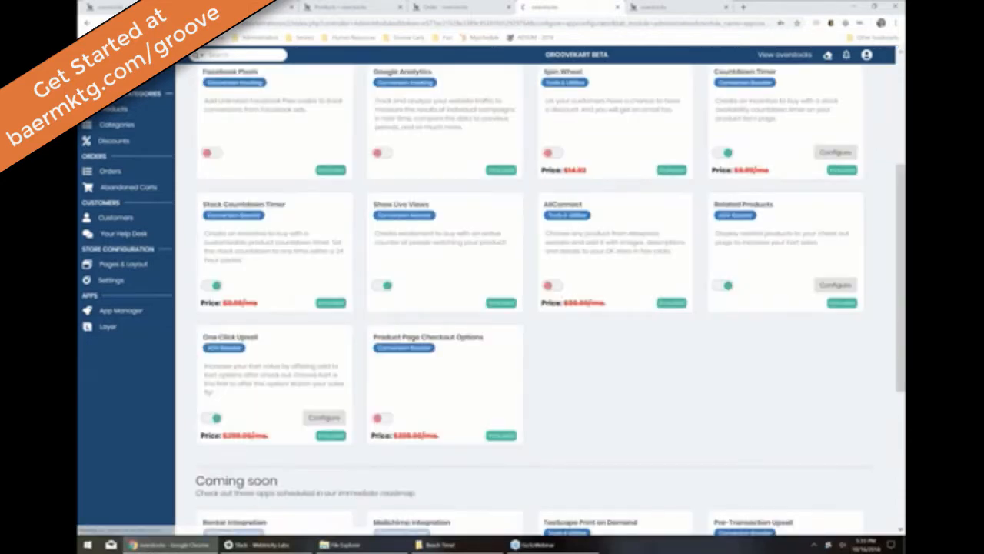
{"action": "left_click", "coordinate": [332, 422]}
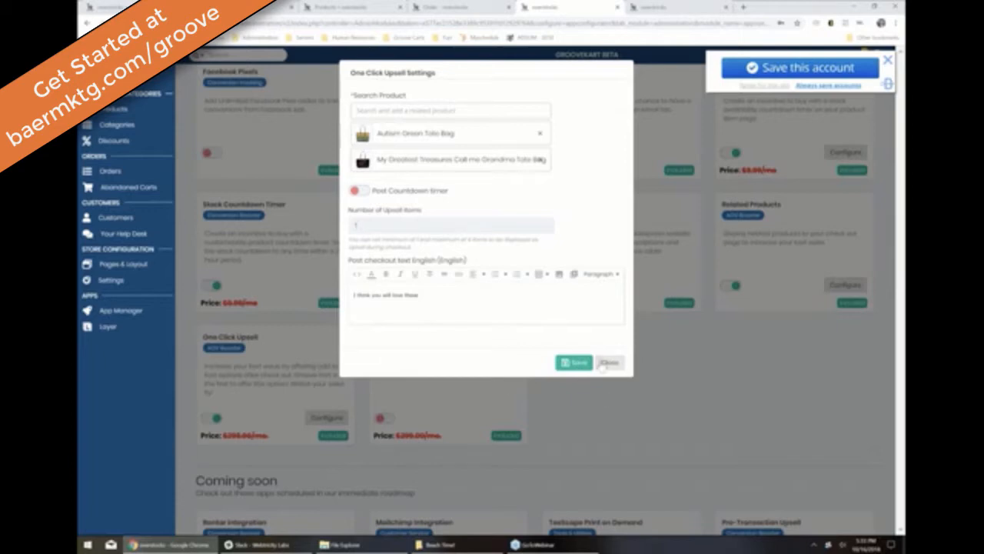
{"action": "left_click", "coordinate": [576, 362]}
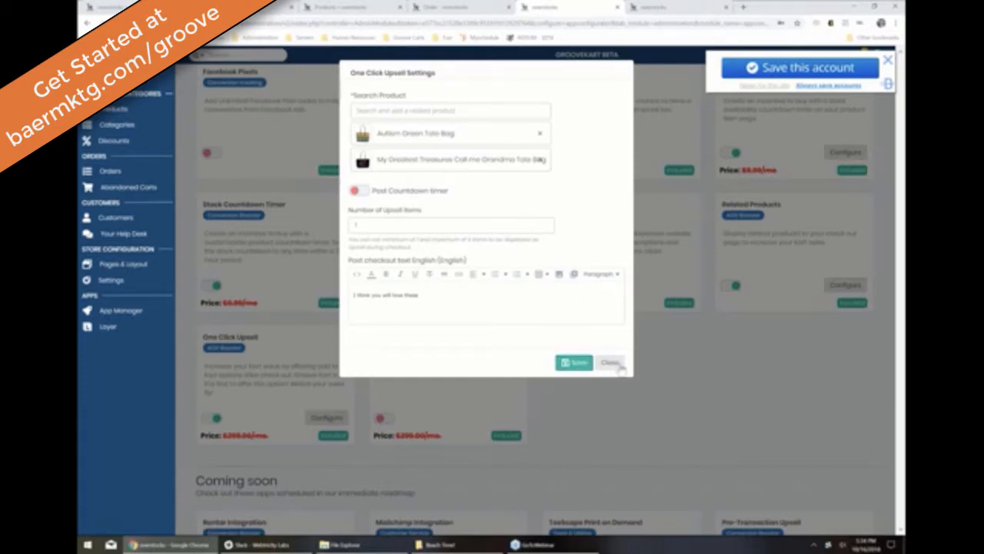
{"action": "left_click", "coordinate": [609, 362]}
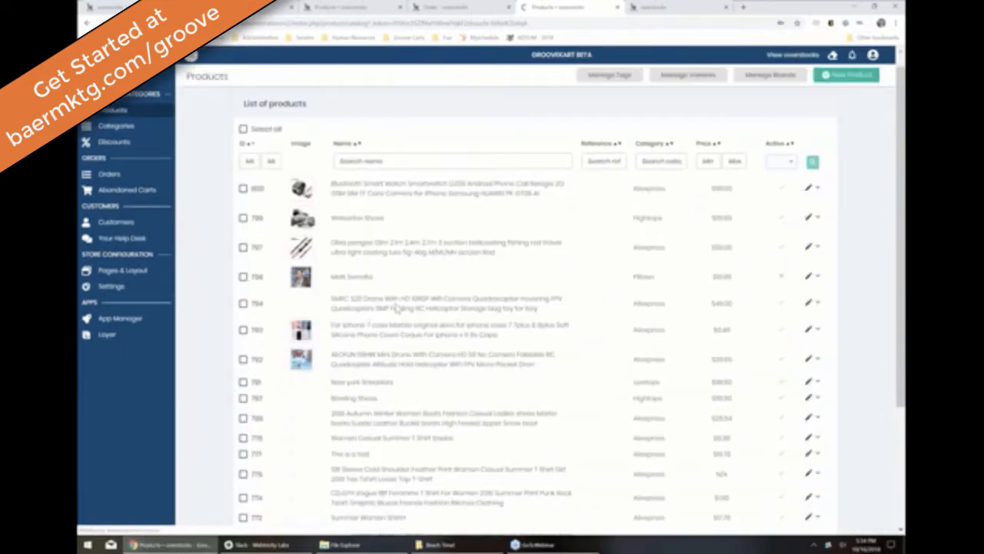
Step: Filter the product list by ID range, setting the lower ID bound to 525
{"action": "scroll", "coordinate": [396, 307], "scroll_direction": "down", "scroll_amount": 3}
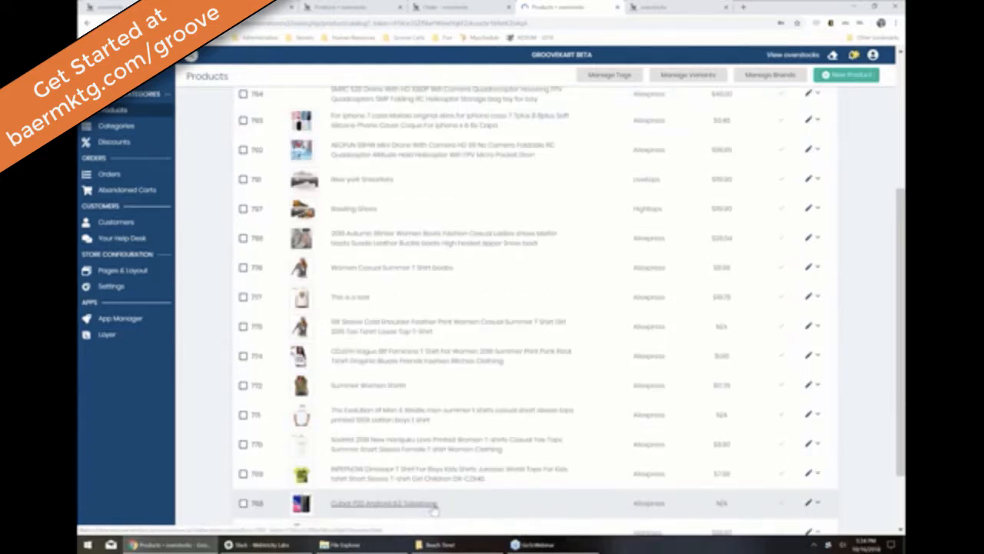
{"action": "scroll", "coordinate": [435, 512], "scroll_direction": "up", "scroll_amount": 4}
{"action": "key", "text": "Tab"}
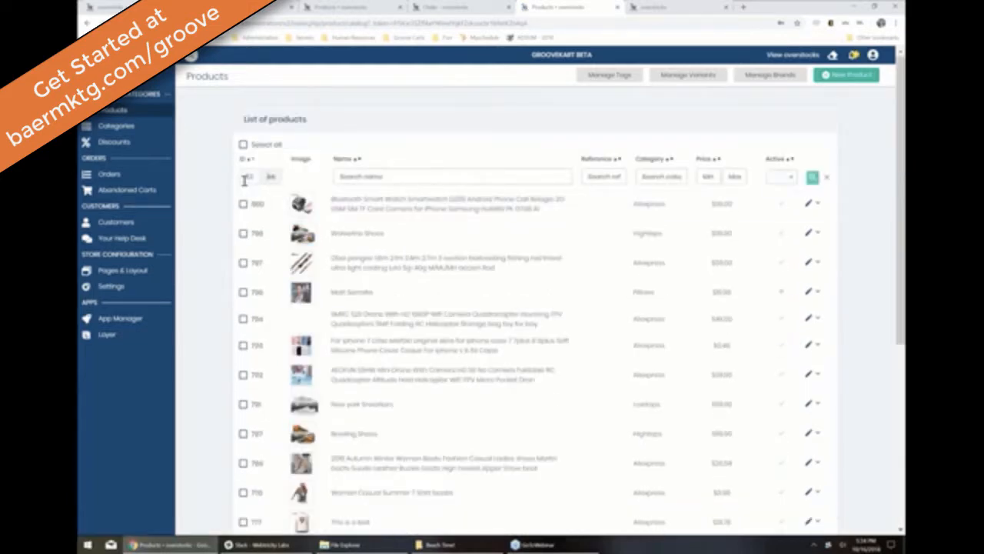
{"action": "type", "text": "46"}
{"action": "key", "text": "BackSpace"}
{"action": "key", "text": "BackSpace"}
{"action": "type", "text": "52"}
{"action": "key", "text": "Return"}
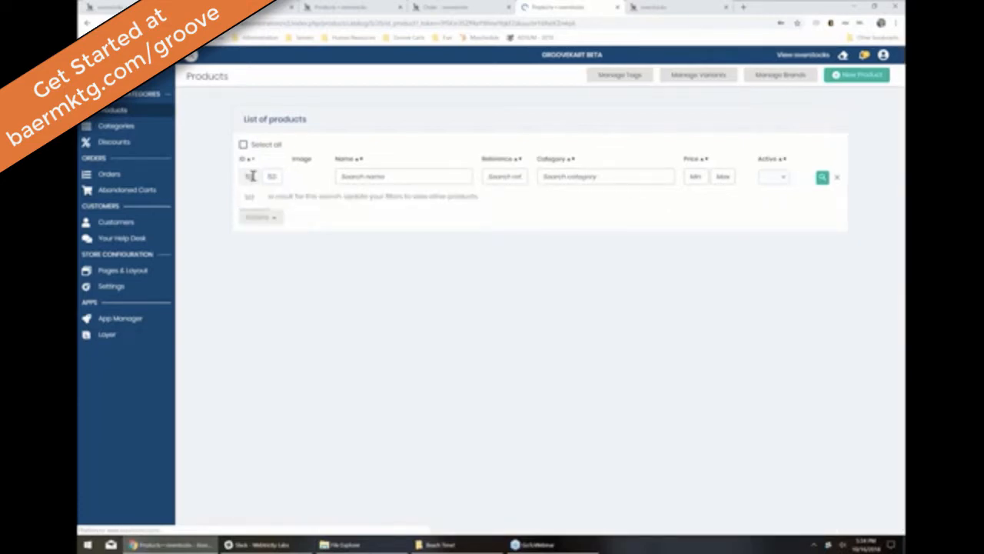
{"action": "double_click", "coordinate": [250, 176]}
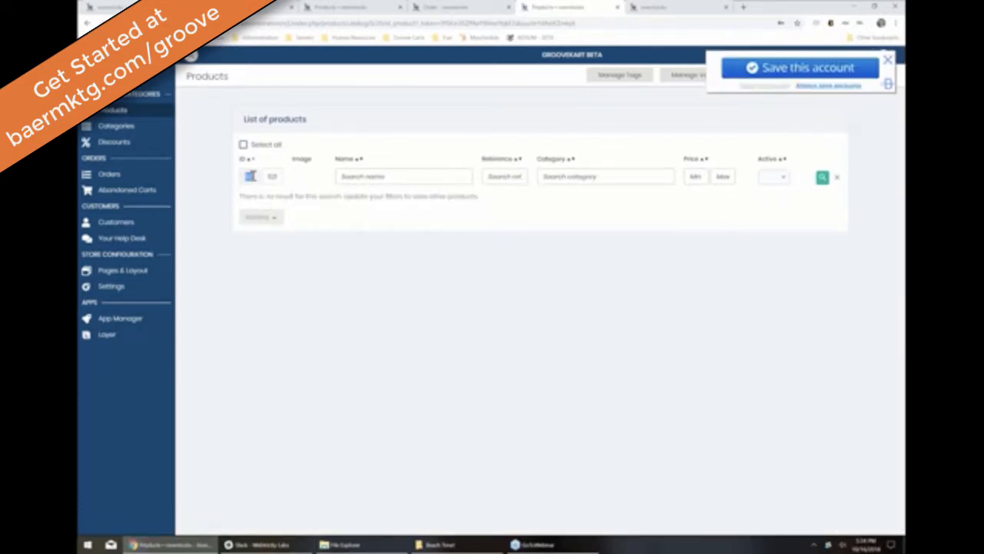
{"action": "type", "text": "5"}
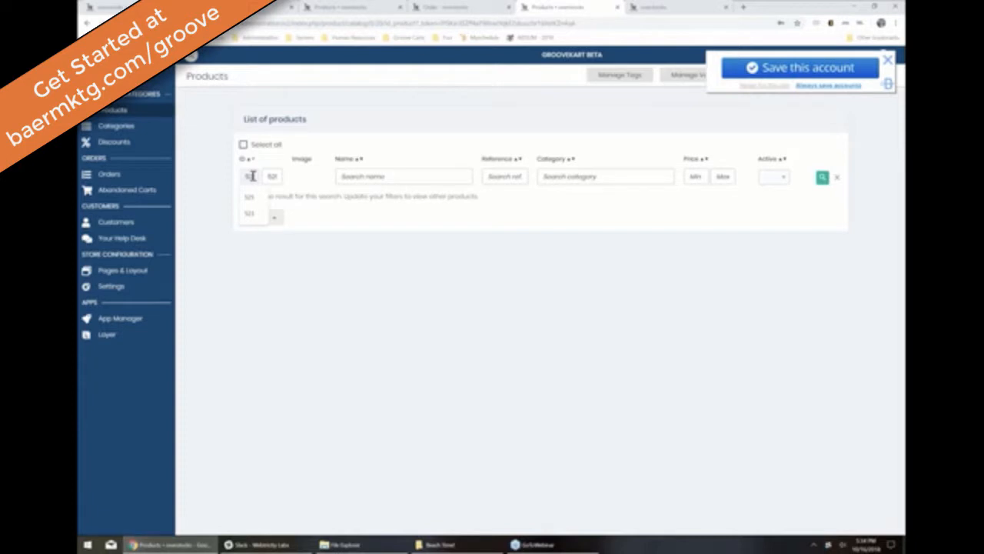
{"action": "type", "text": "25"}
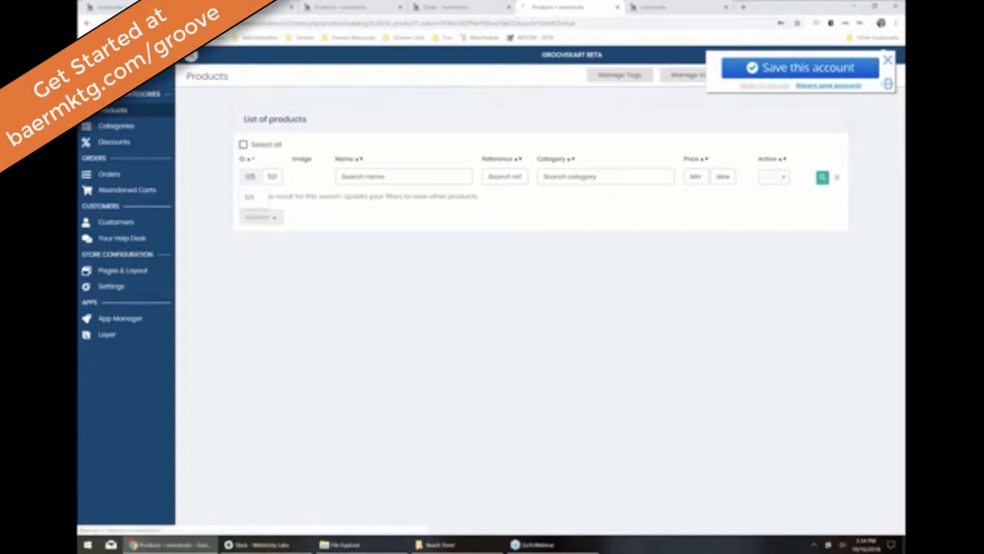
{"action": "key", "text": "Return"}
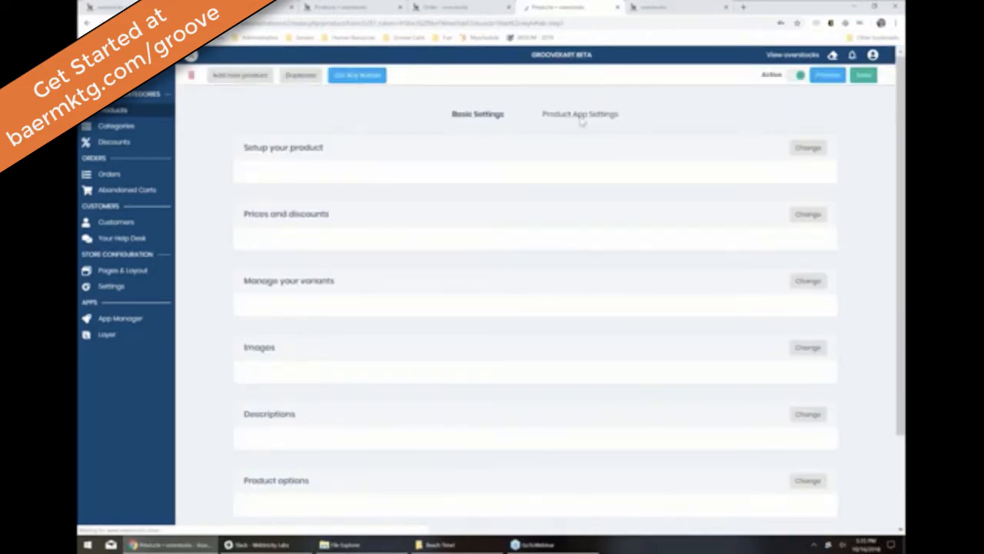
Step: Open the product's app settings and dismiss Chrome's save-account popup
{"action": "left_click", "coordinate": [580, 116]}
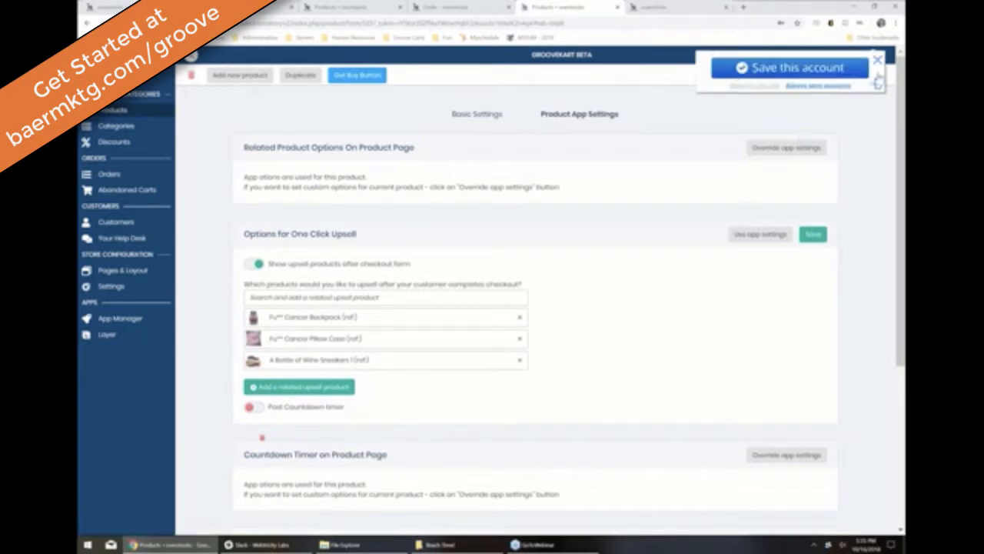
{"action": "left_click", "coordinate": [878, 59]}
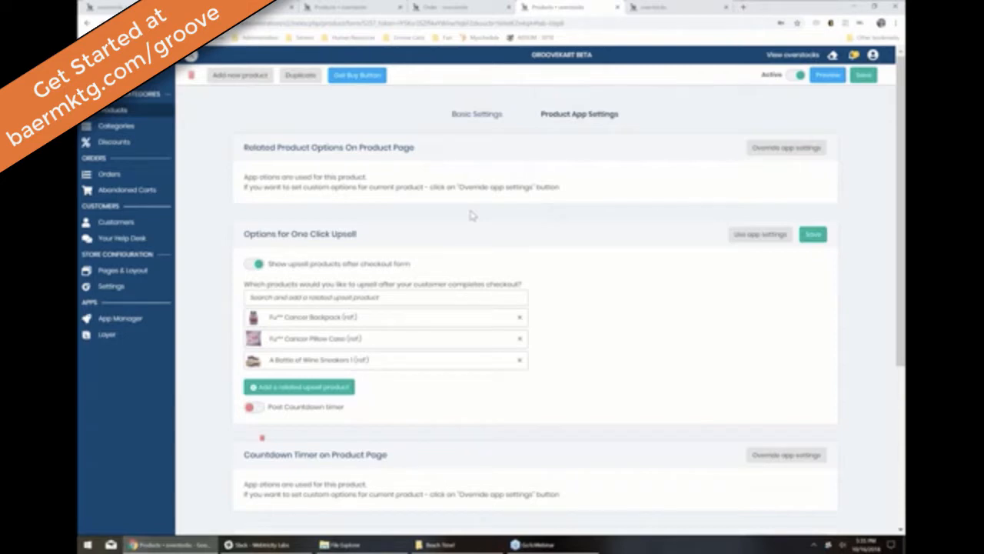
Step: Preview the product's upsells live, declining the backpack and adding the pillow case to the order
{"action": "left_click", "coordinate": [829, 75]}
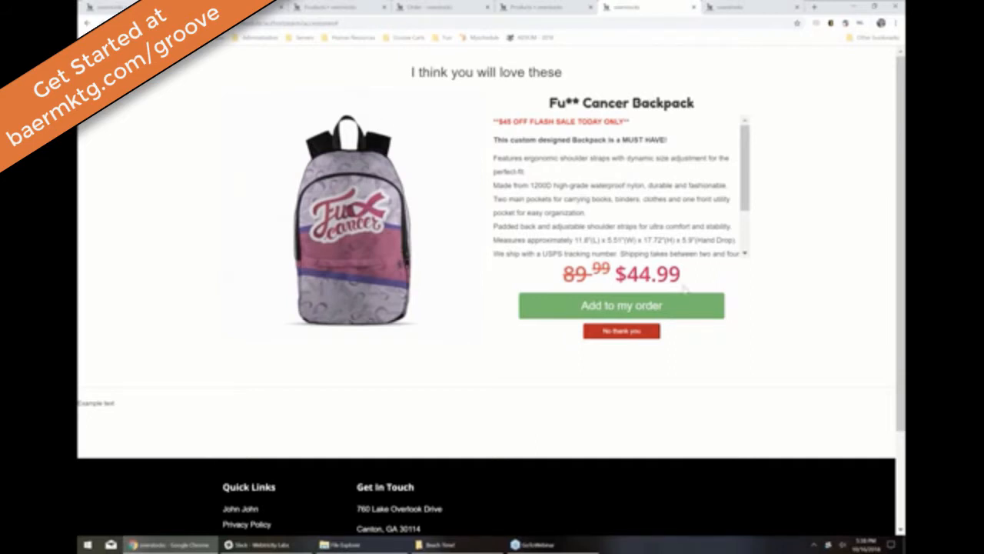
{"action": "left_click", "coordinate": [621, 331]}
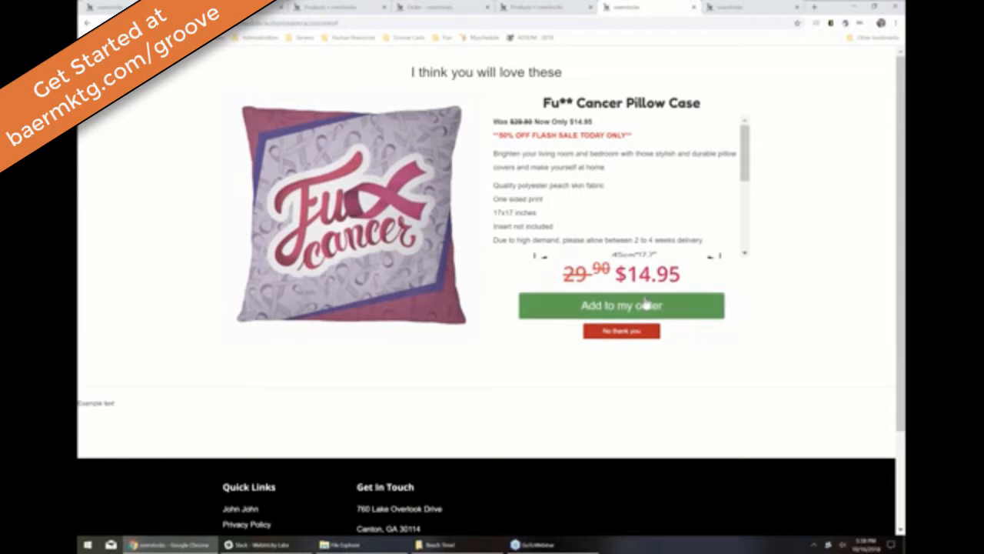
{"action": "left_click", "coordinate": [646, 305]}
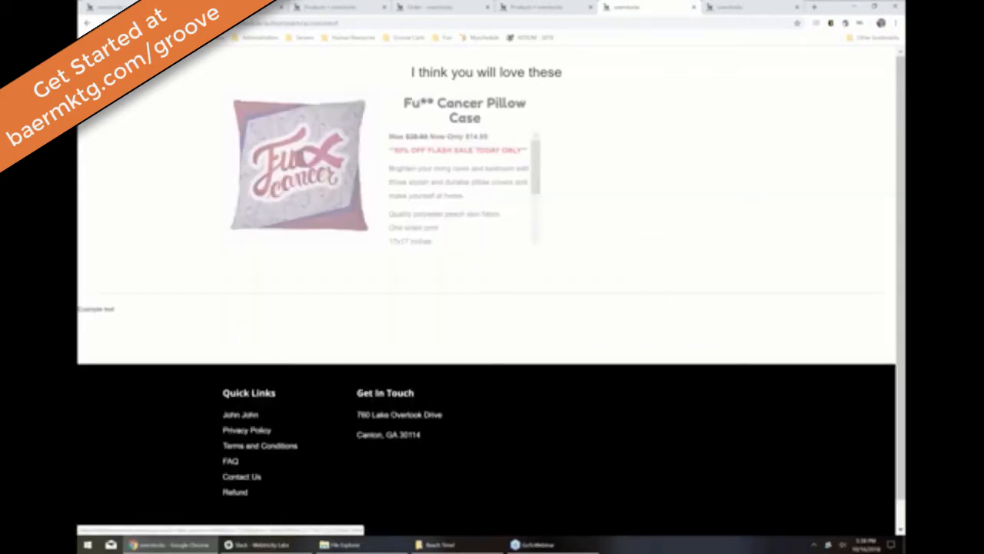
{"action": "left_click", "coordinate": [527, 10]}
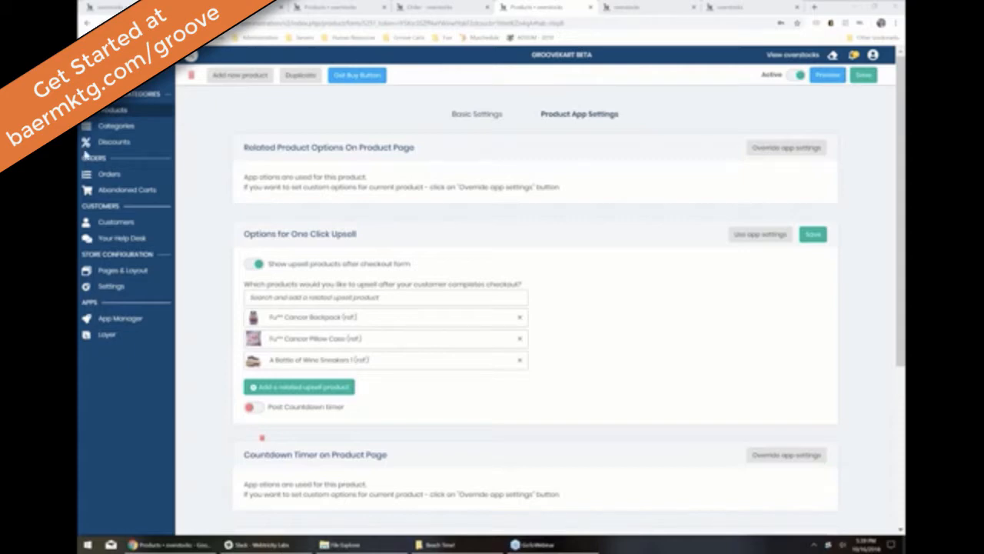
Step: From App Manager, switch on the Product Page Checkout Options app card
{"action": "left_click", "coordinate": [137, 323]}
{"action": "left_click", "coordinate": [137, 324]}
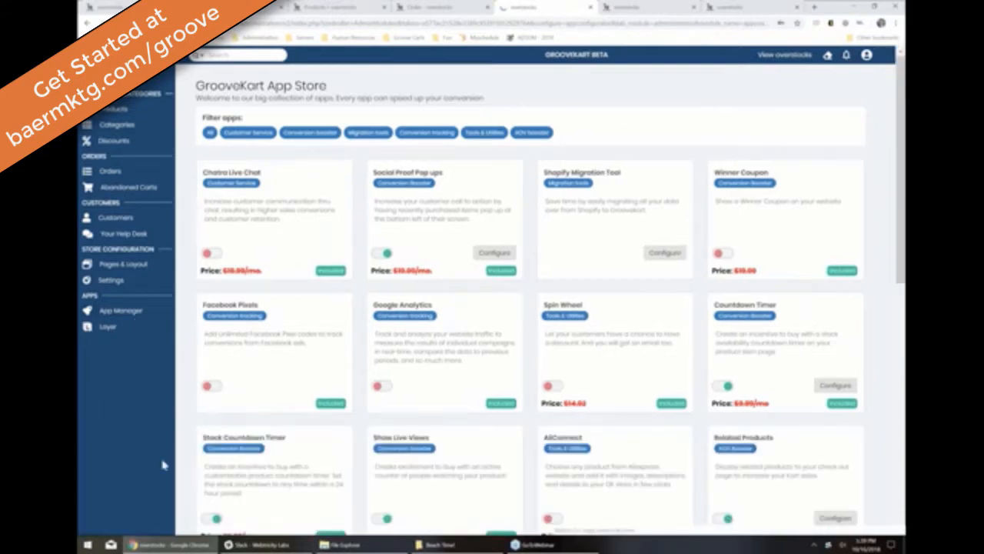
{"action": "scroll", "coordinate": [410, 409], "scroll_direction": "down", "scroll_amount": 3}
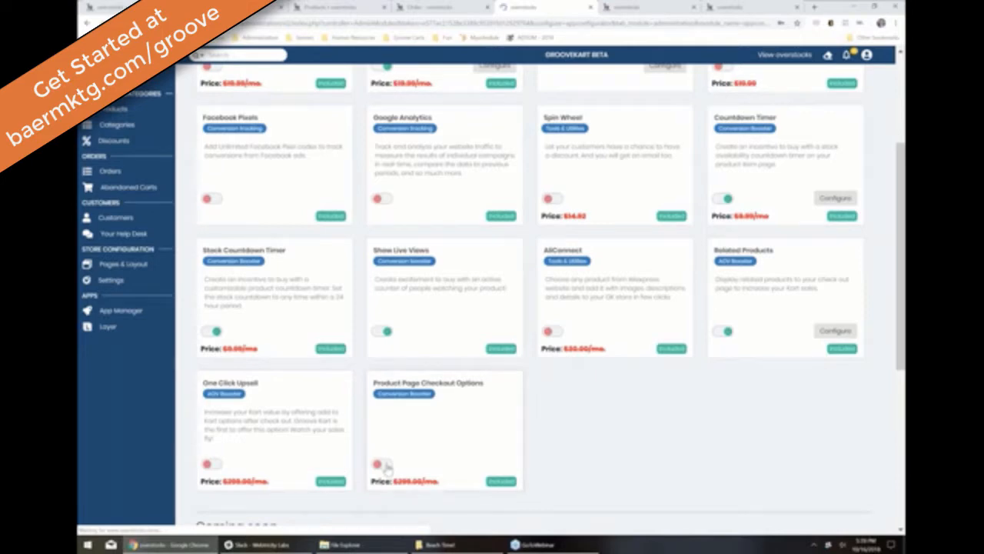
{"action": "left_click", "coordinate": [382, 464]}
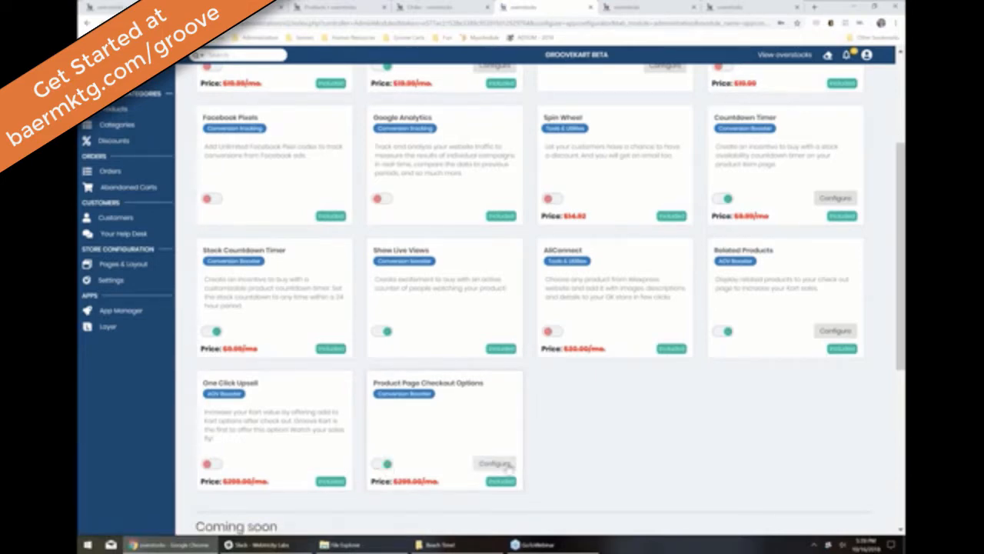
Step: In the Product Page Checkout Options settings, retitle the checkout form 'Exclusive Offe'
{"action": "left_click", "coordinate": [504, 465]}
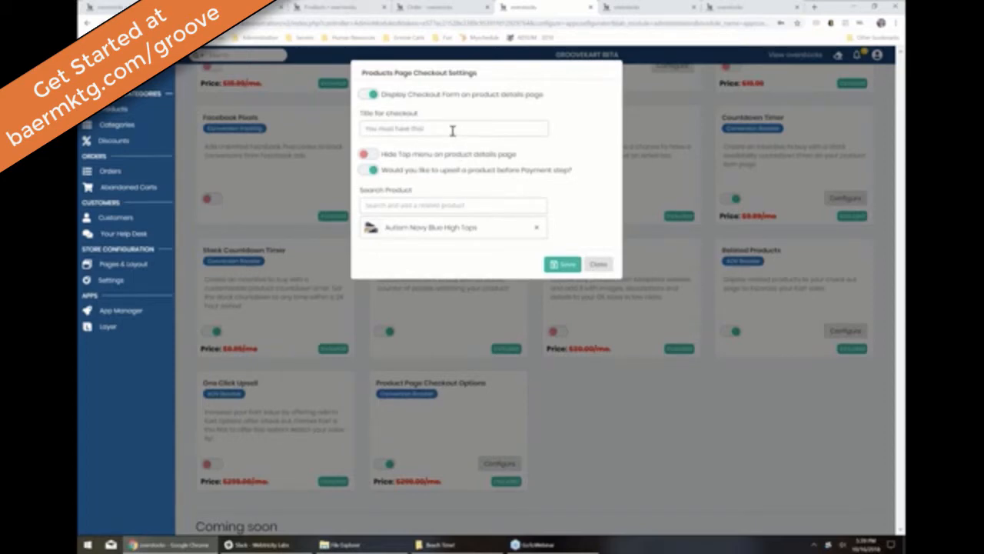
{"action": "left_click_drag", "start_coordinate": [455, 128], "coordinate": [251, 119]}
{"action": "type", "text": "We"}
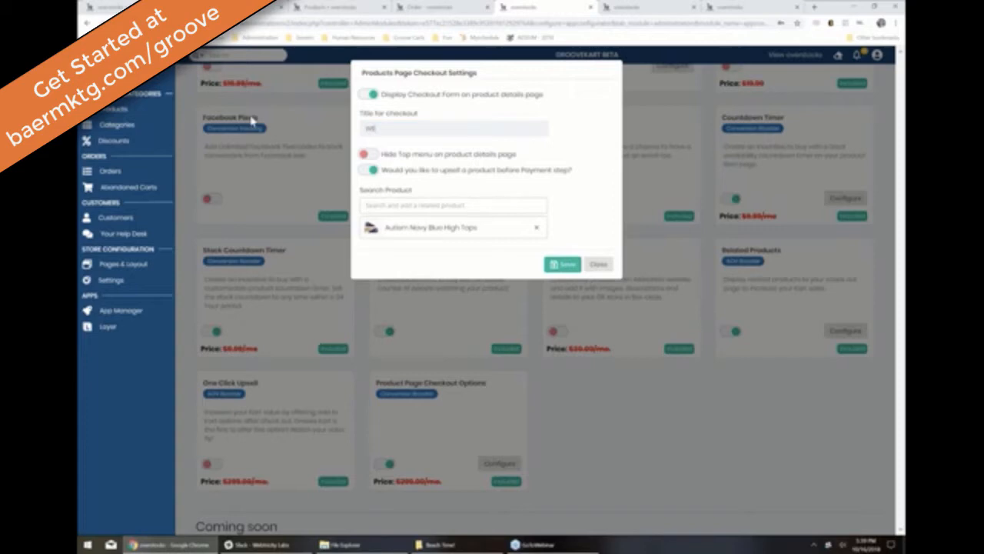
{"action": "type", "text": "lc"}
{"action": "key", "text": "BackSpace"}
{"action": "key", "text": "BackSpace"}
{"action": "key", "text": "BackSpace"}
{"action": "type", "text": "Exclusive Offe"}
Step: Save the checkout form settings and switch to the shopping cart tab
{"action": "left_click", "coordinate": [562, 265]}
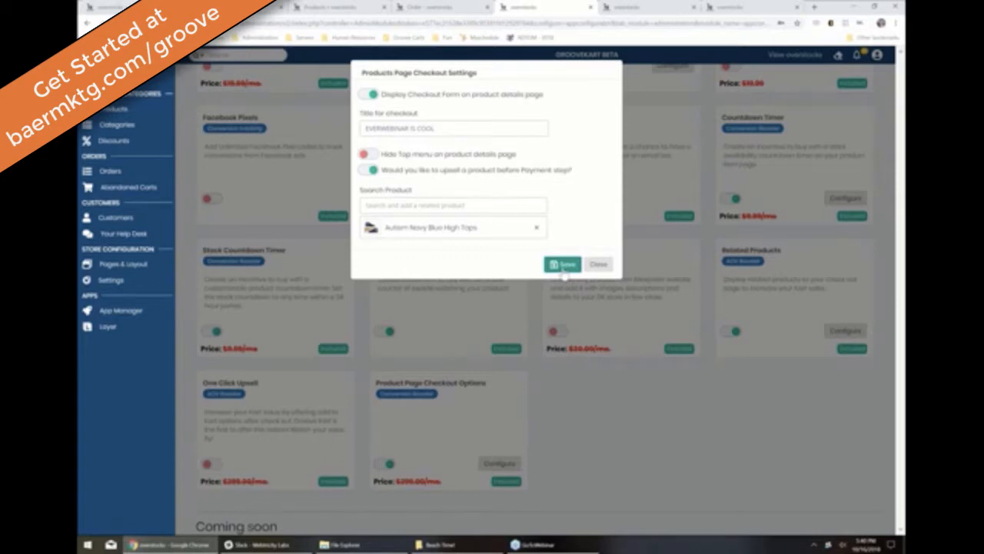
{"action": "left_click", "coordinate": [562, 268]}
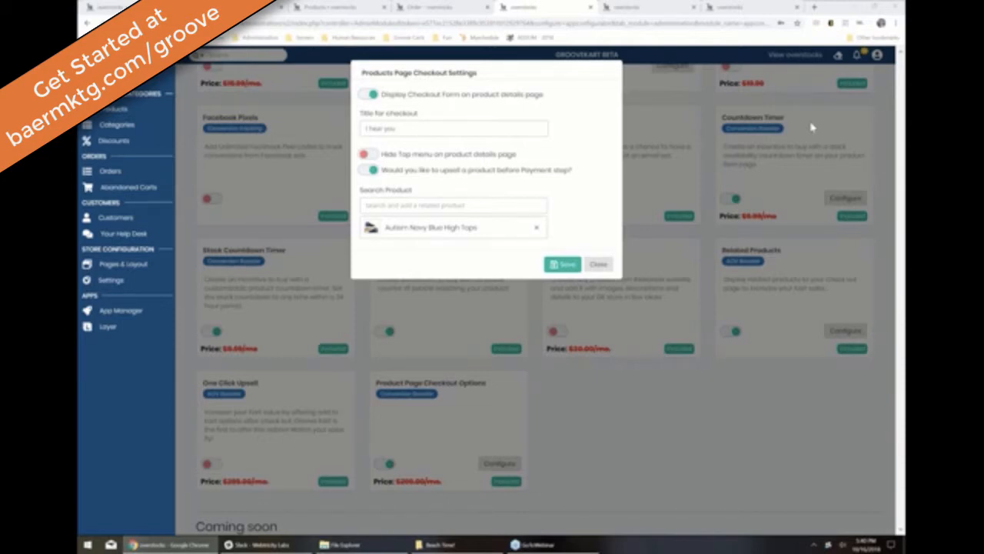
{"action": "left_click", "coordinate": [563, 265]}
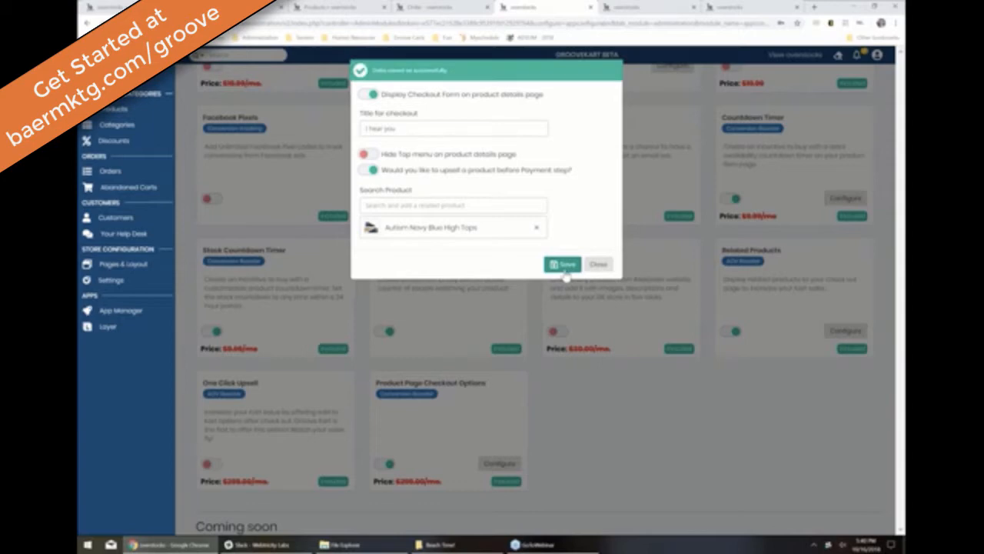
{"action": "left_click", "coordinate": [444, 7]}
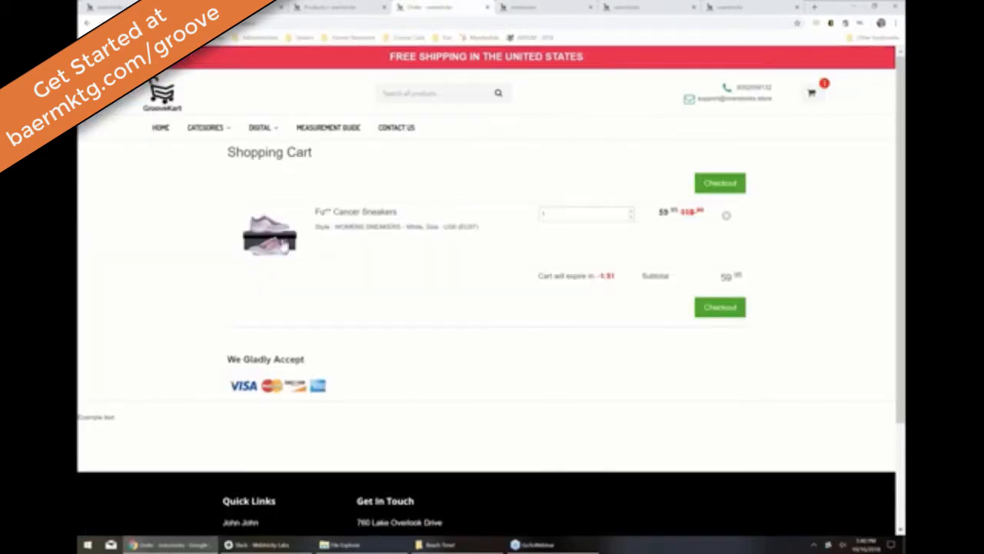
Step: Reload the sneaker page, inspect its embedded shipping checkout form, and return to admin
{"action": "left_click", "coordinate": [114, 23]}
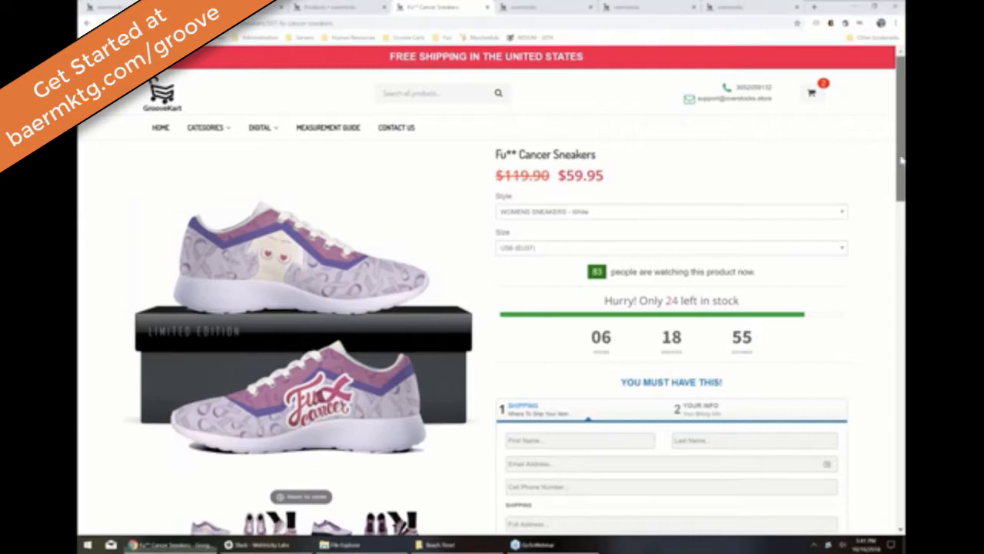
{"action": "left_click_drag", "start_coordinate": [901, 159], "coordinate": [900, 188]}
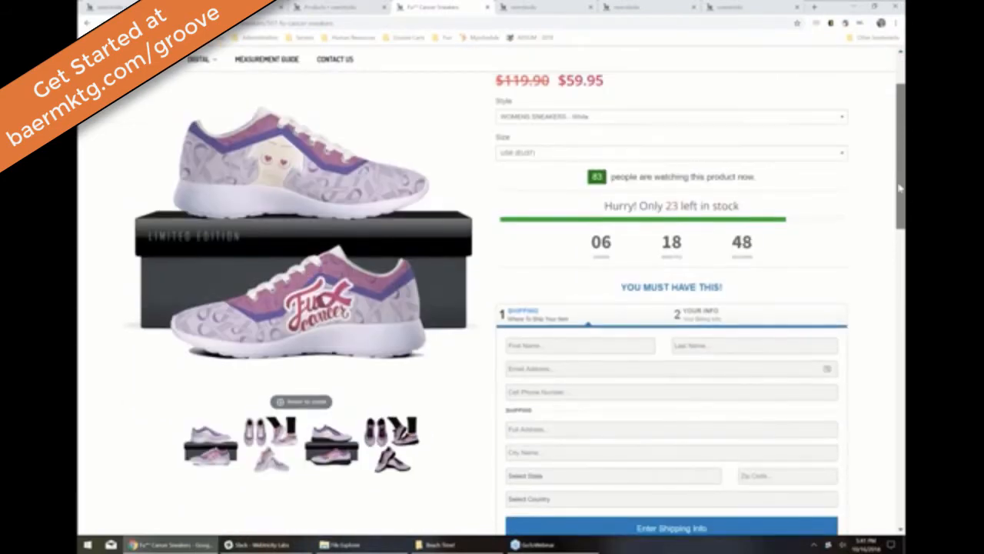
{"action": "left_click_drag", "start_coordinate": [899, 188], "coordinate": [900, 213]}
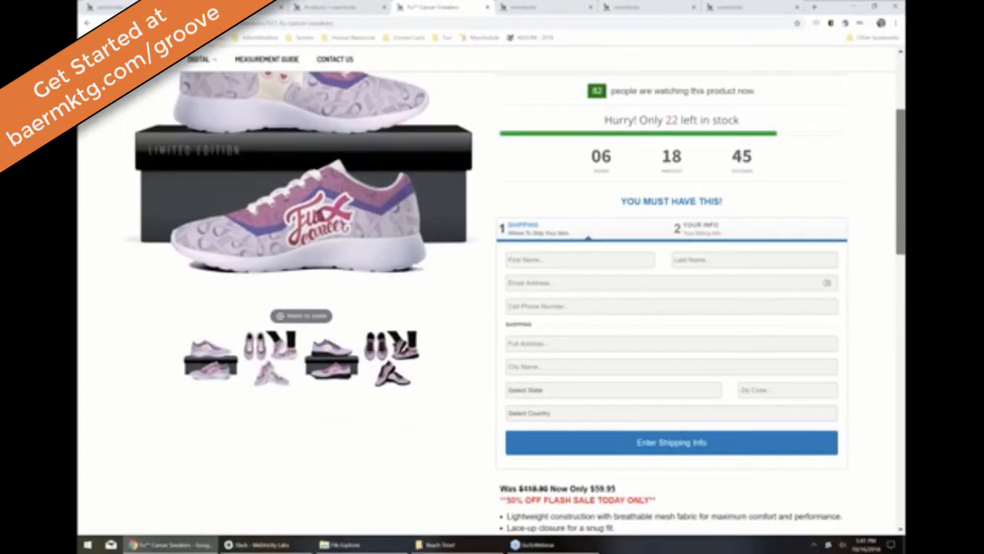
{"action": "scroll", "coordinate": [515, 302], "scroll_direction": "down", "scroll_amount": 1}
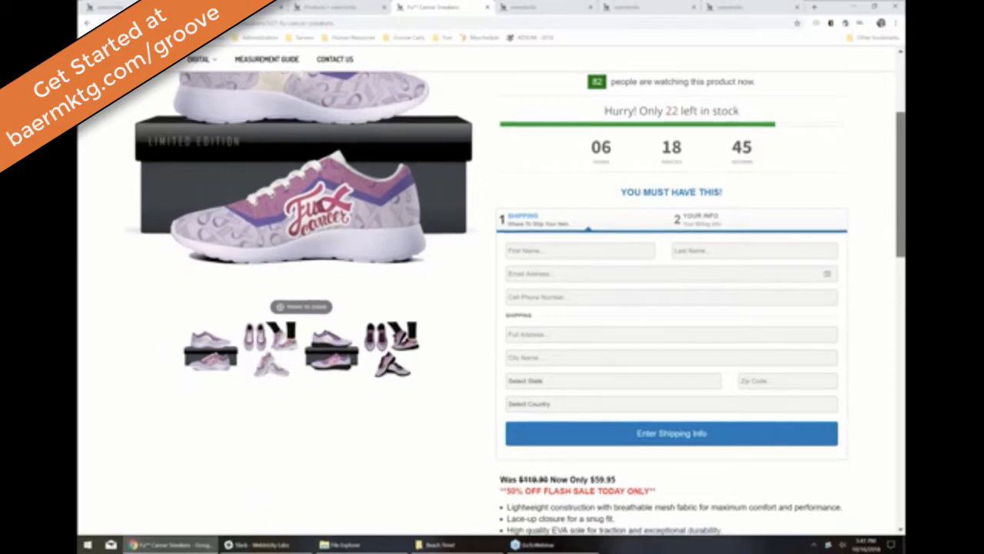
{"action": "left_click_drag", "start_coordinate": [900, 215], "coordinate": [900, 216]}
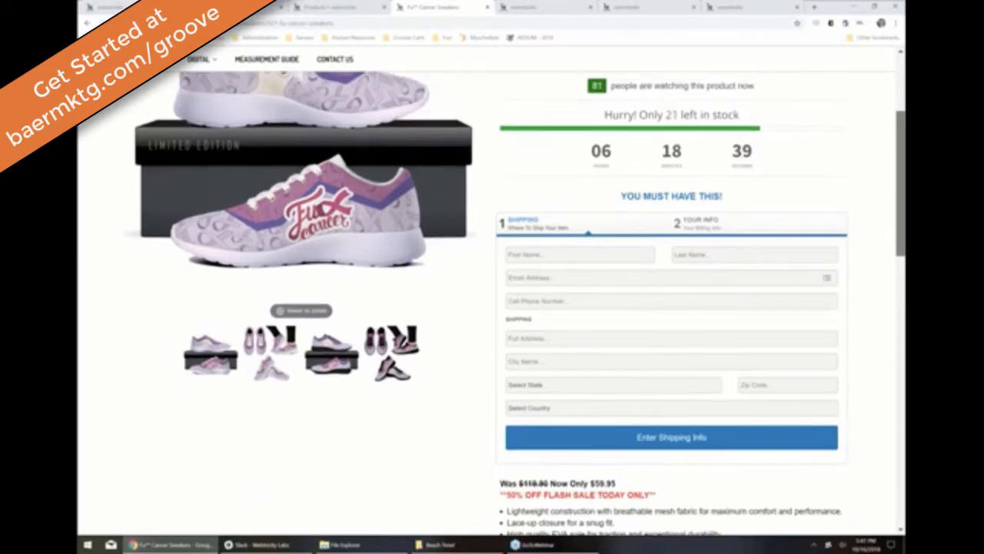
{"action": "left_click_drag", "start_coordinate": [899, 205], "coordinate": [894, 209]}
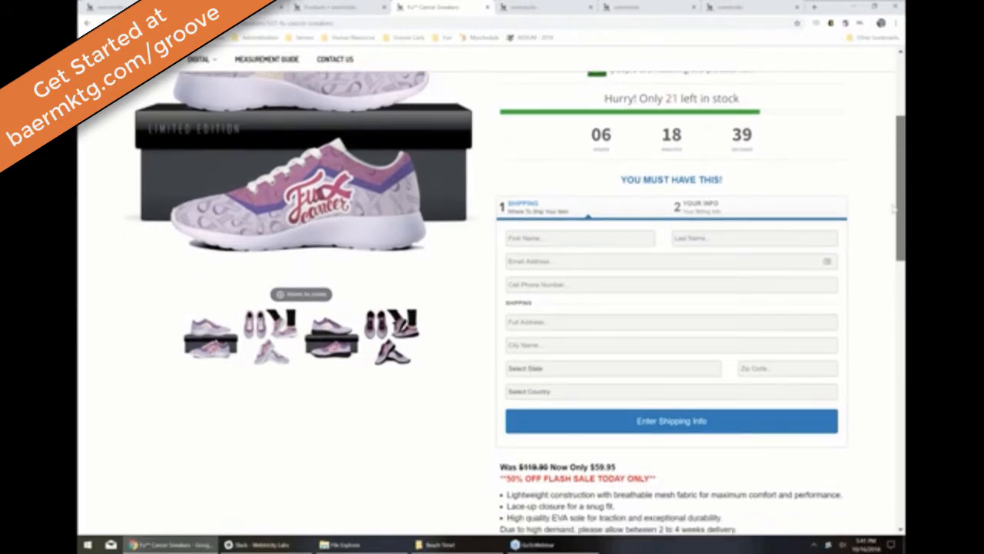
{"action": "left_click_drag", "start_coordinate": [894, 207], "coordinate": [896, 183]}
{"action": "key", "text": "ctrl+shift+Tab"}
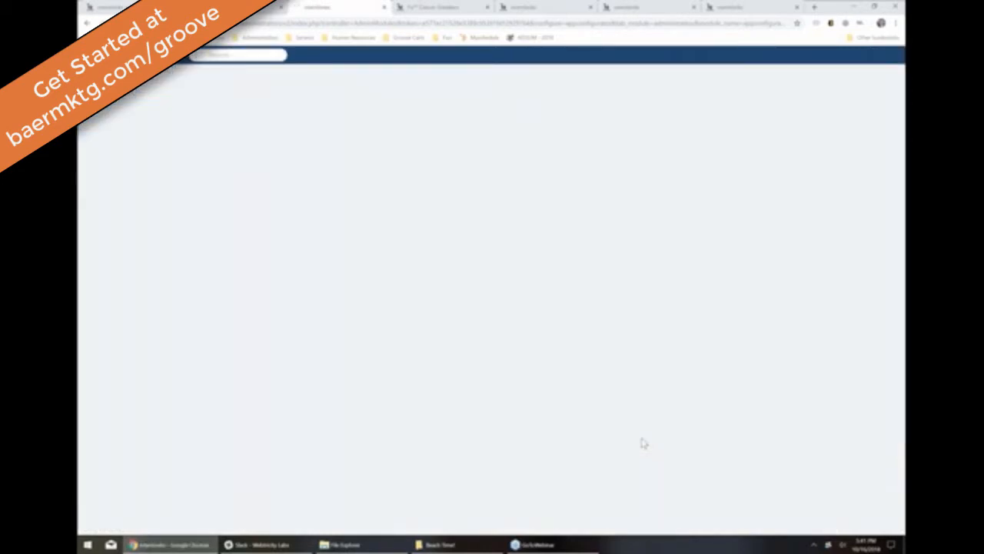
Step: Scroll down the admin App Store page
{"action": "scroll", "coordinate": [348, 459], "scroll_direction": "down", "scroll_amount": 1}
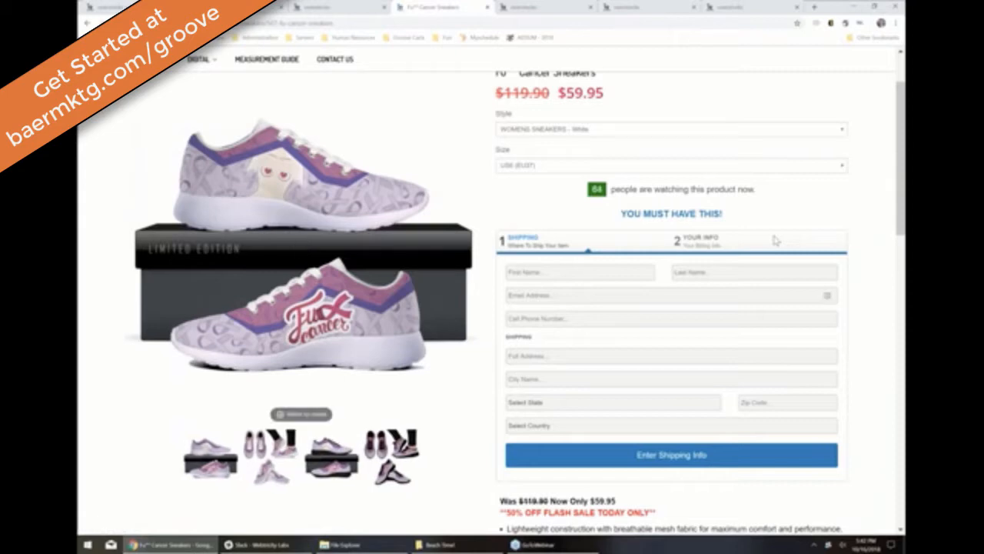
Step: Preview the sneaker product page at mobile size in DevTools, then close that tab
{"action": "key", "text": "F12"}
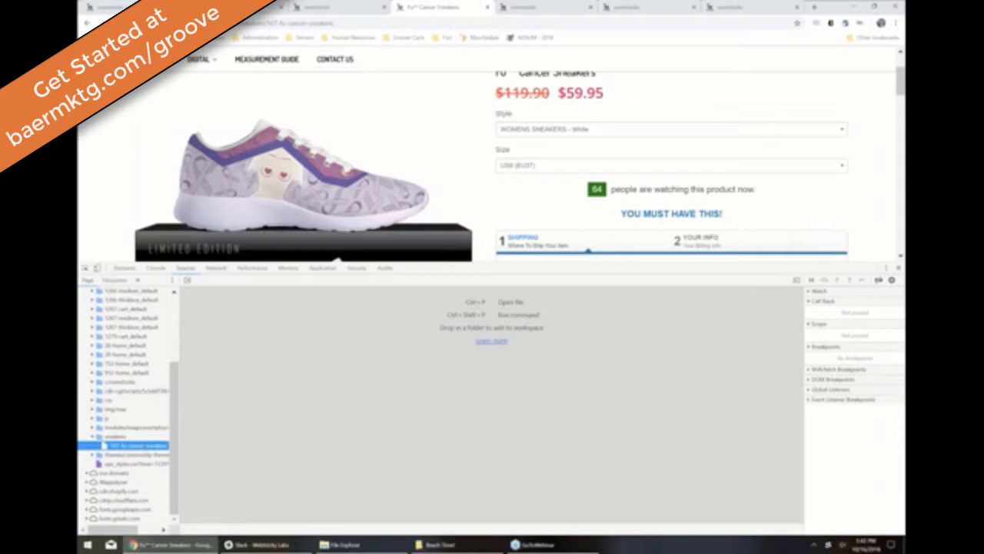
{"action": "left_click", "coordinate": [98, 270]}
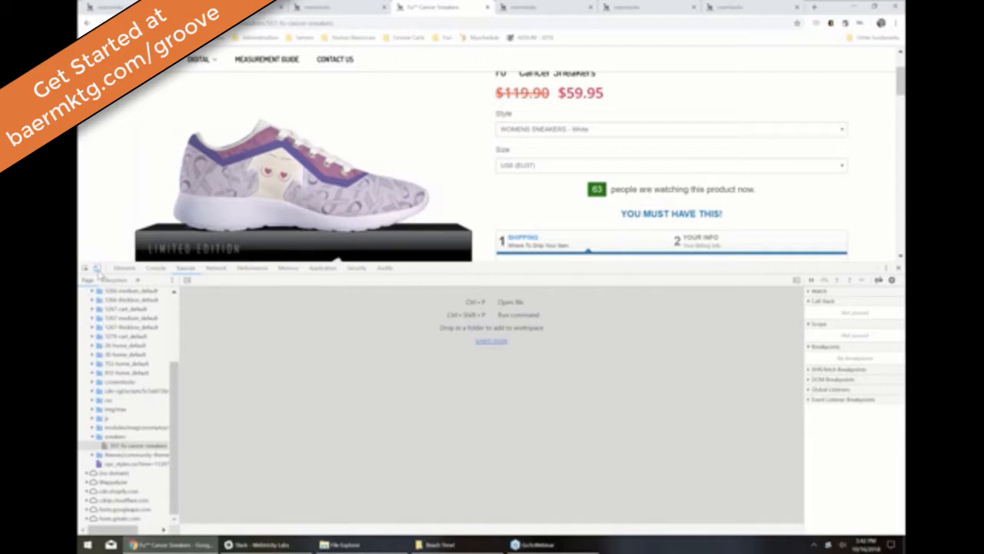
{"action": "left_click", "coordinate": [97, 268]}
{"action": "key", "text": "ctrl+w"}
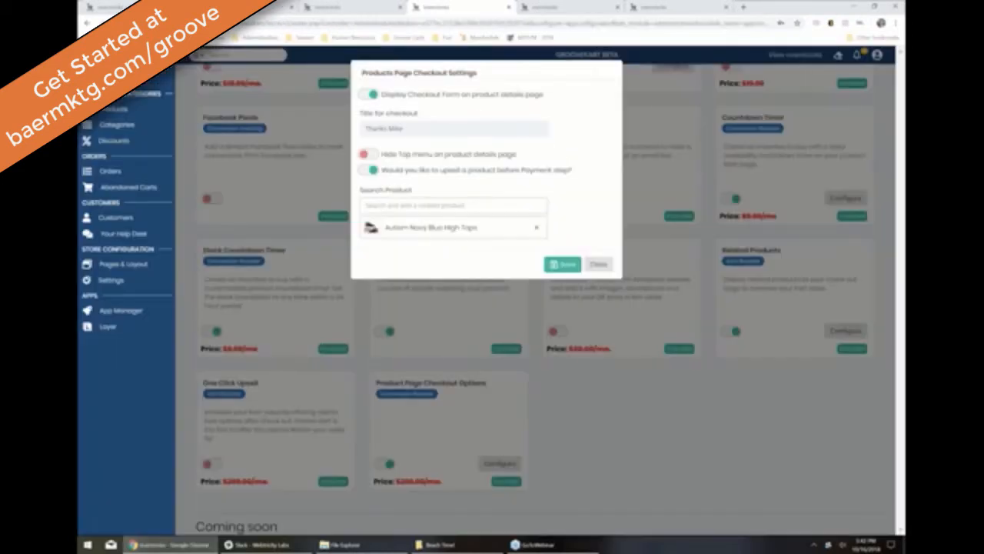